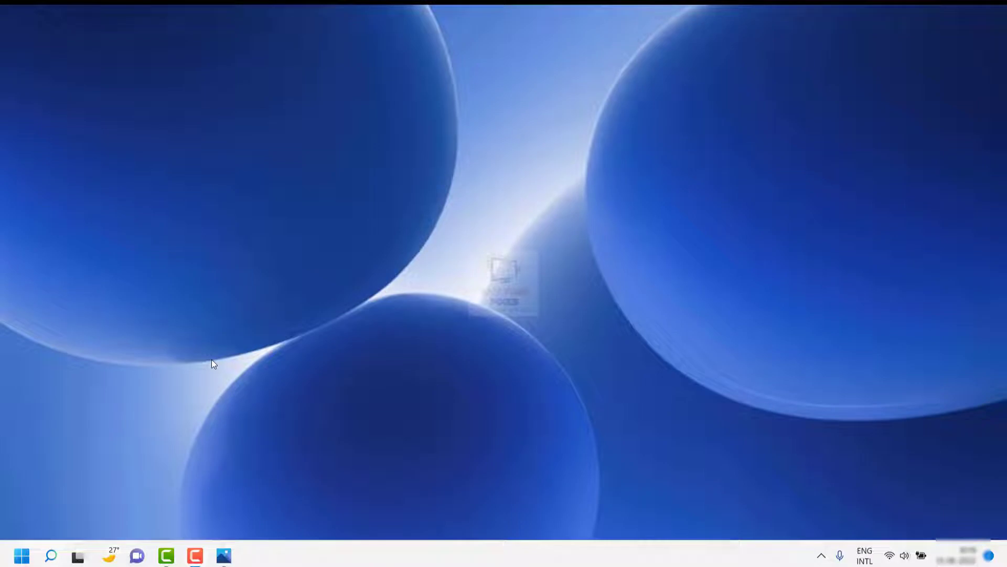
# Open the list of other troubleshooters in the Windows system settings.
pyautogui.click(224, 555)
pyautogui.click(20, 560)
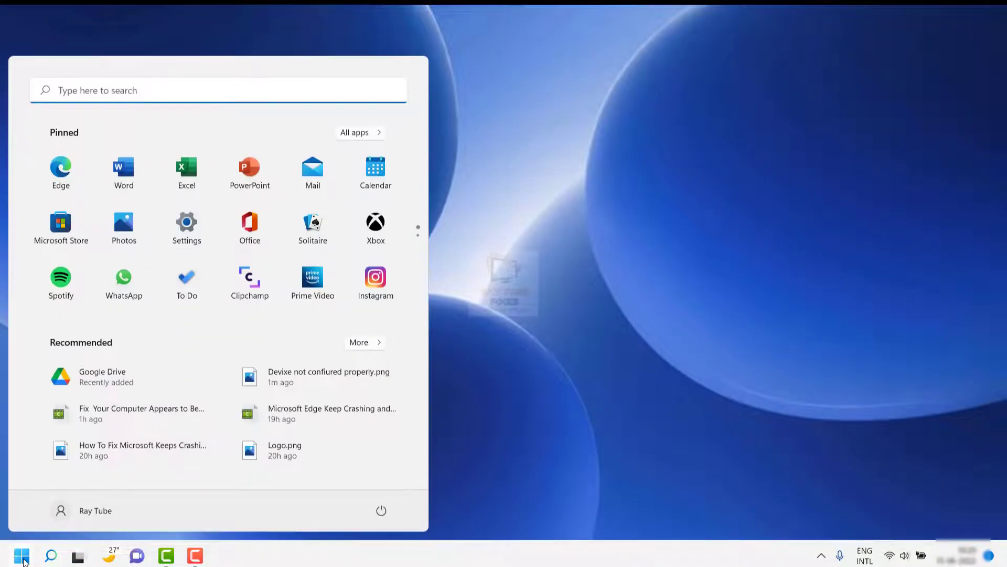
pyautogui.click(192, 227)
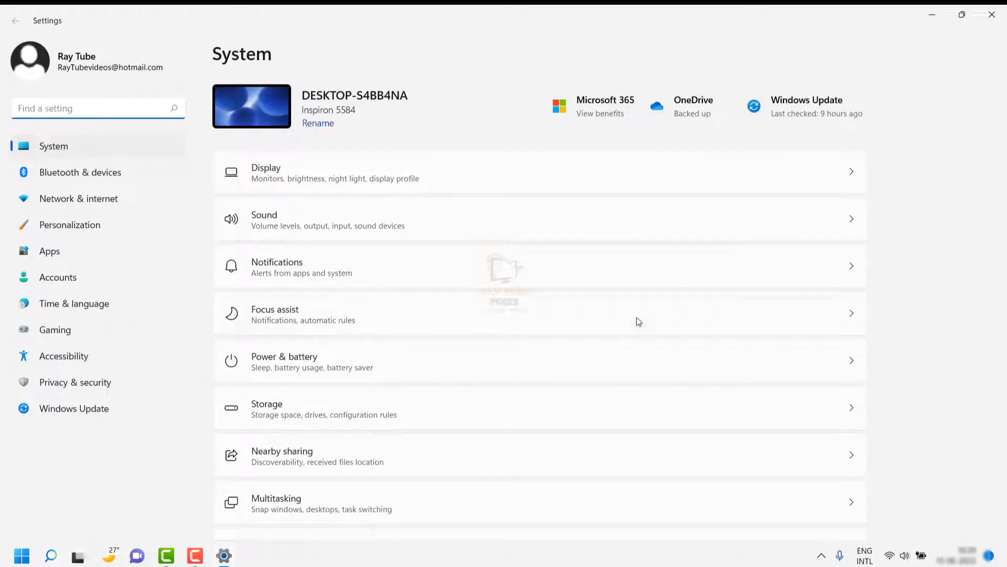
pyautogui.scroll(-5, 693, 317)
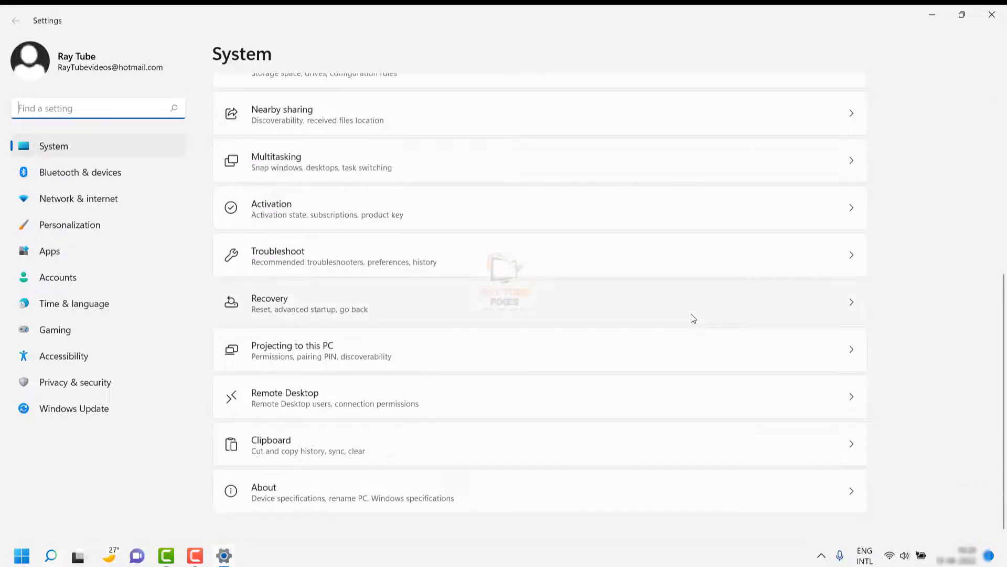
pyautogui.click(310, 253)
pyautogui.click(317, 219)
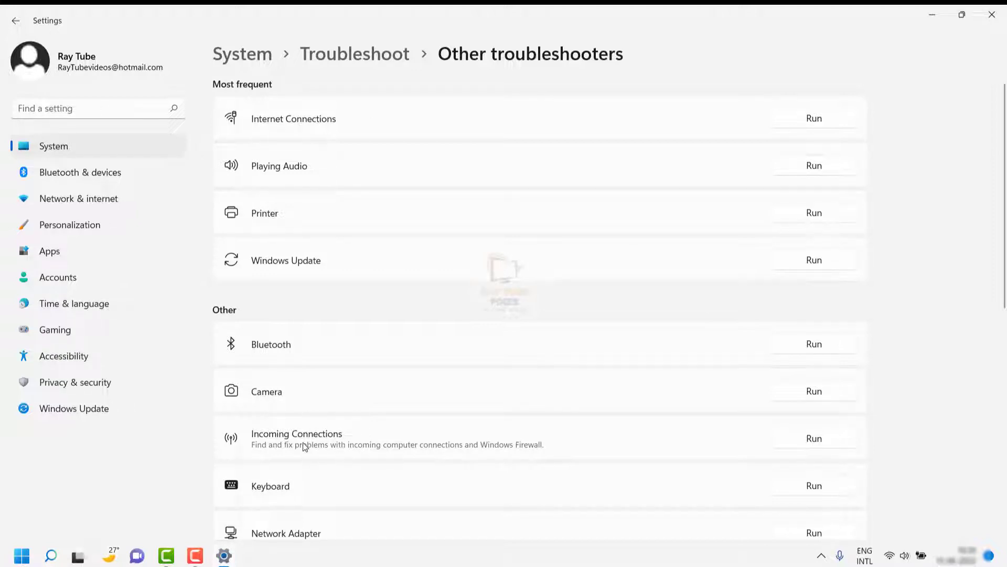
# Run the Internet Connections troubleshooter on the connection to the Internet and close it when it finishes.
pyautogui.click(829, 120)
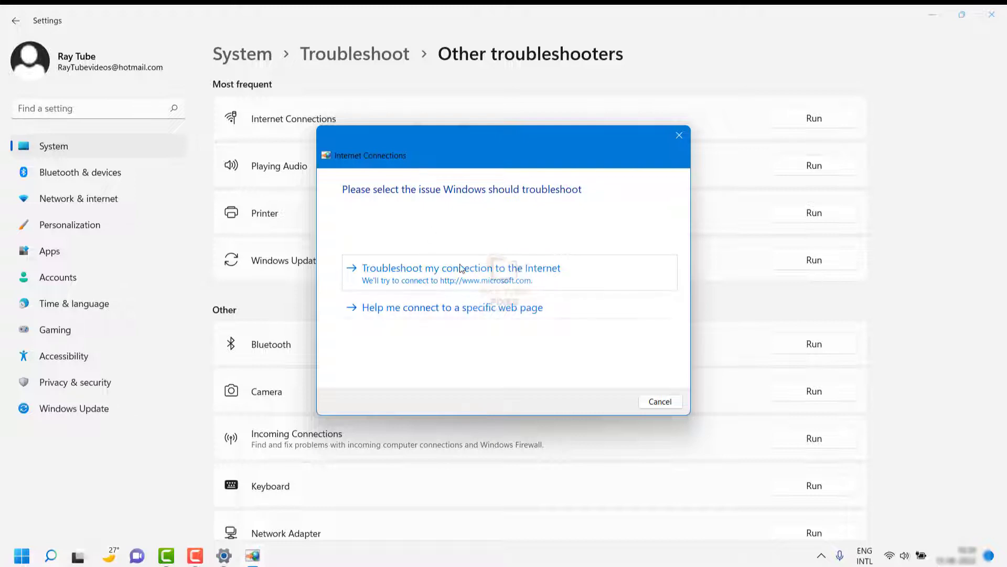
pyautogui.click(443, 272)
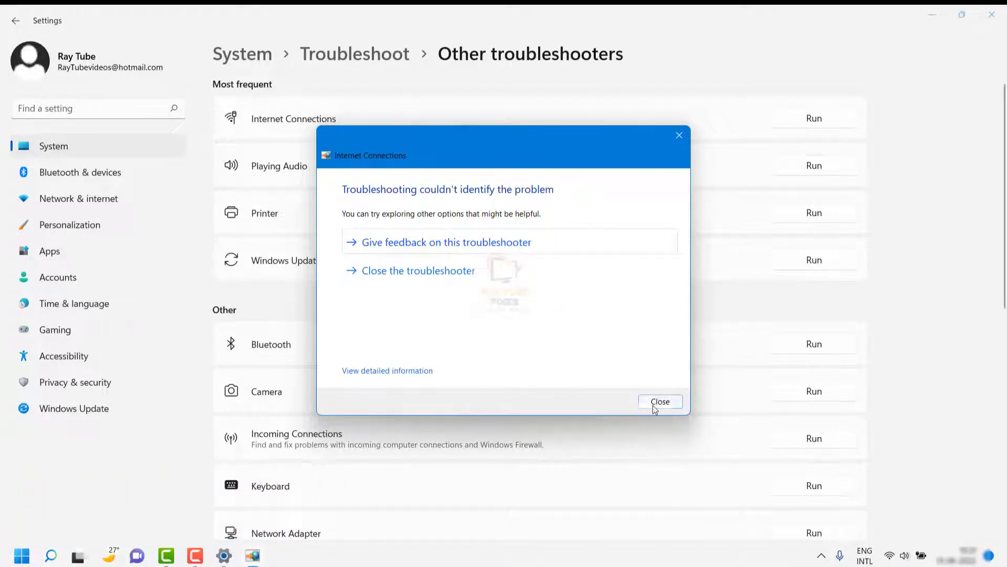
pyautogui.click(660, 402)
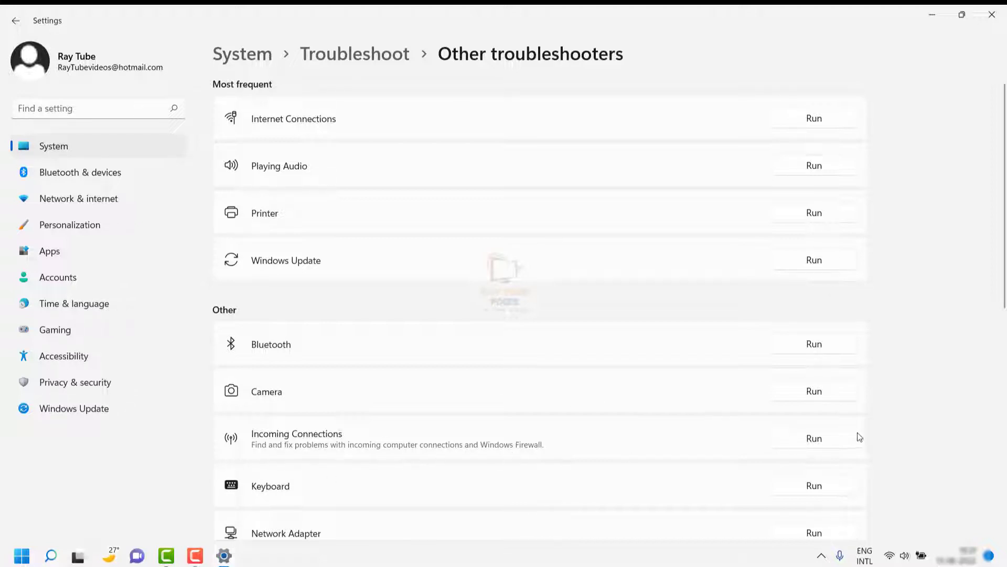
# Run the Incoming Connections troubleshooter for connecting to this computer using Remote Desktop Connection, then close Settings.
pyautogui.click(825, 446)
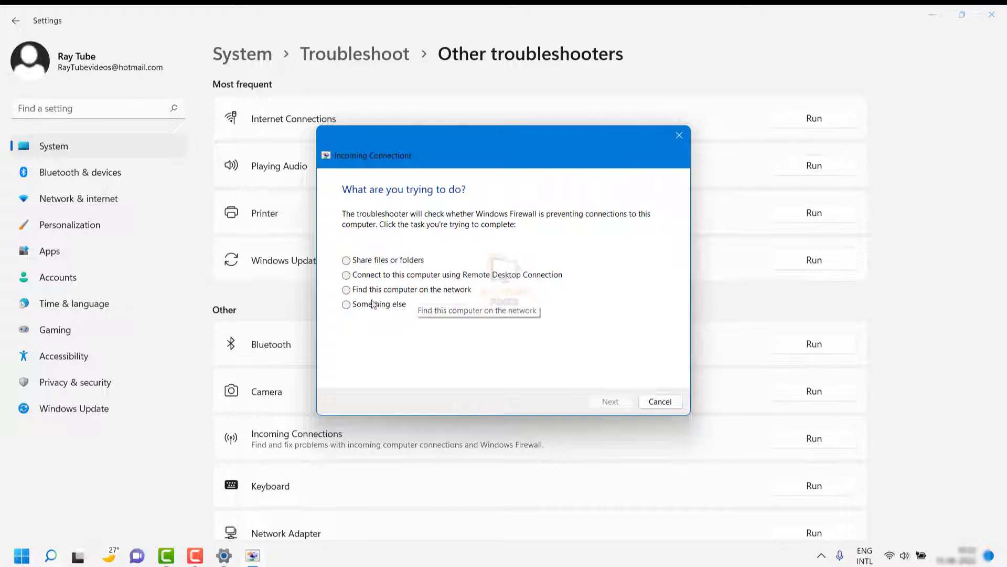
pyautogui.click(352, 277)
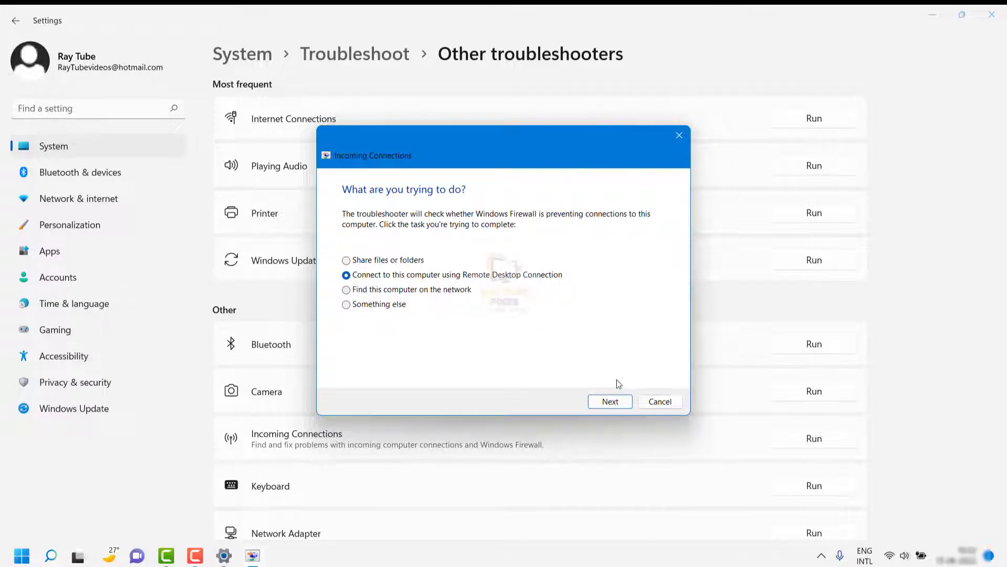
pyautogui.click(612, 405)
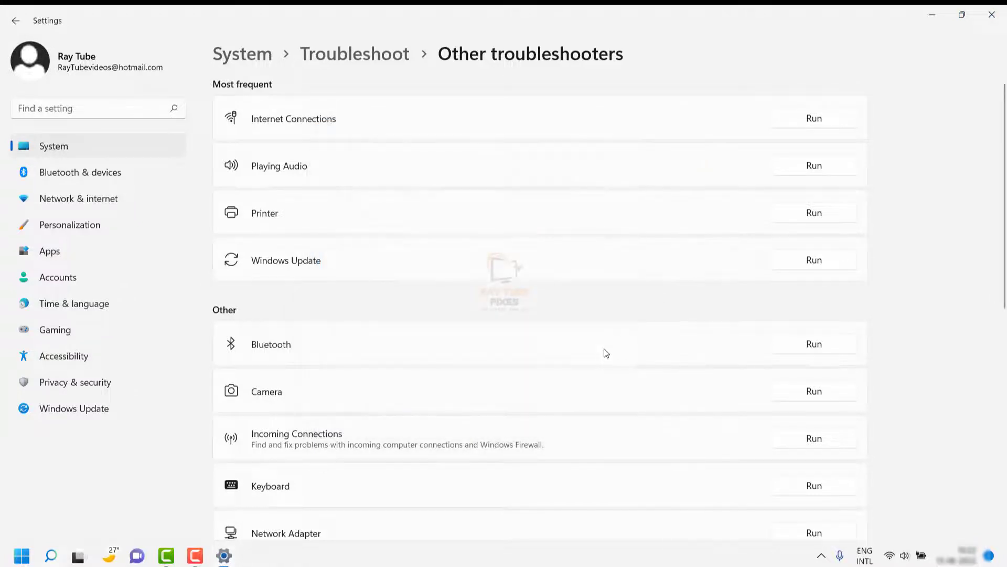
pyautogui.click(991, 14)
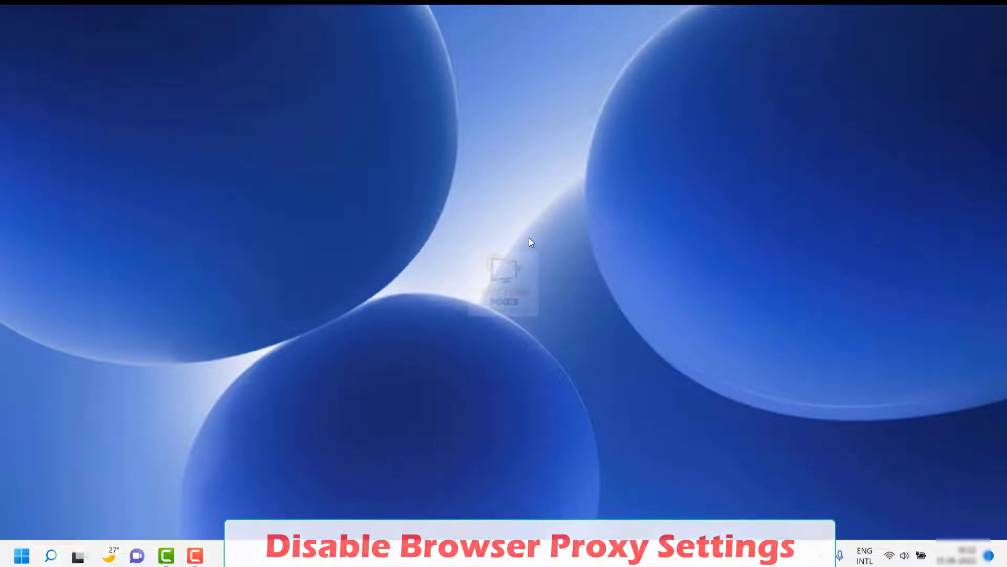
# Open the Proxy page of the Network & internet settings.
pyautogui.click(22, 555)
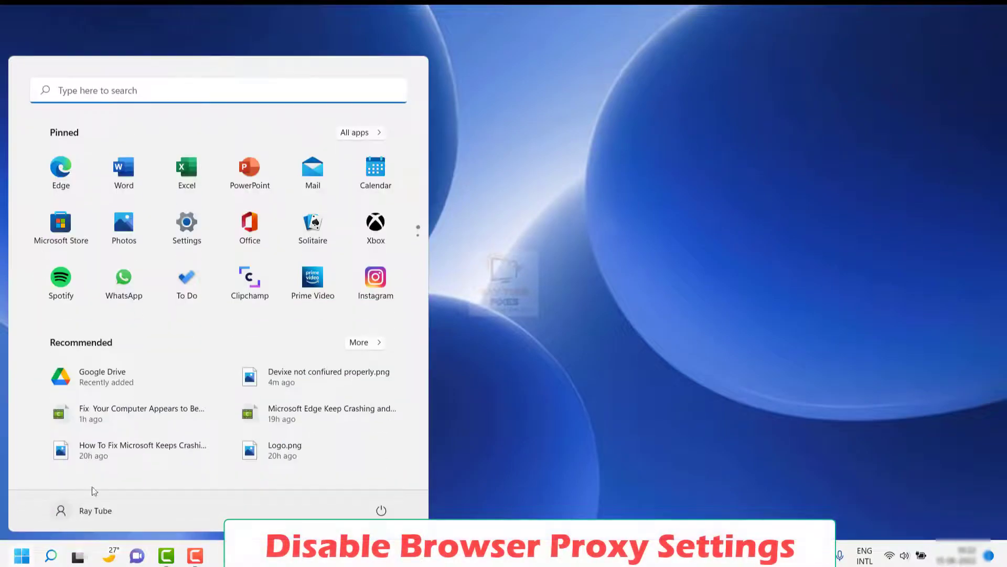
pyautogui.click(187, 221)
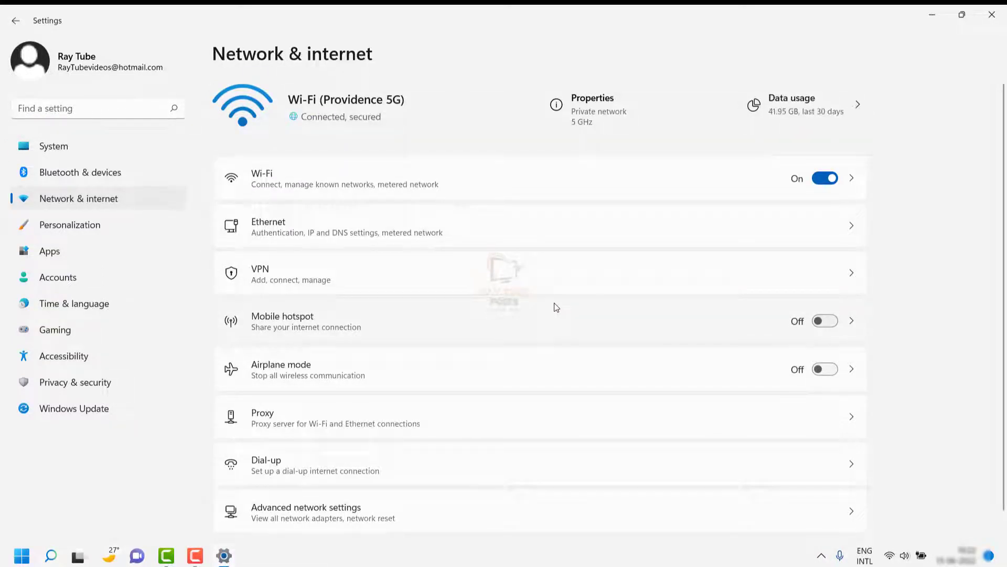
pyautogui.scroll(-1, 556, 307)
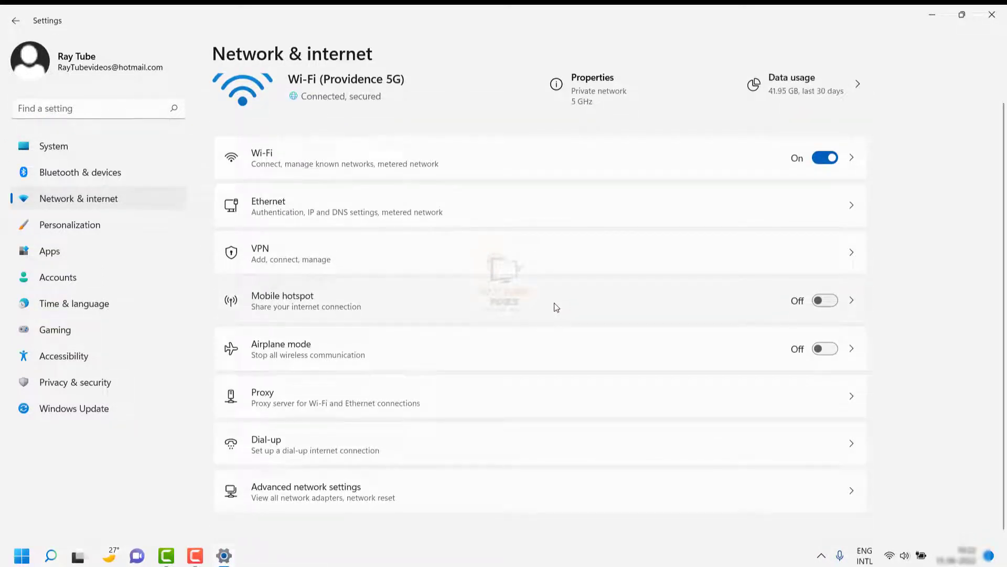
pyautogui.click(323, 404)
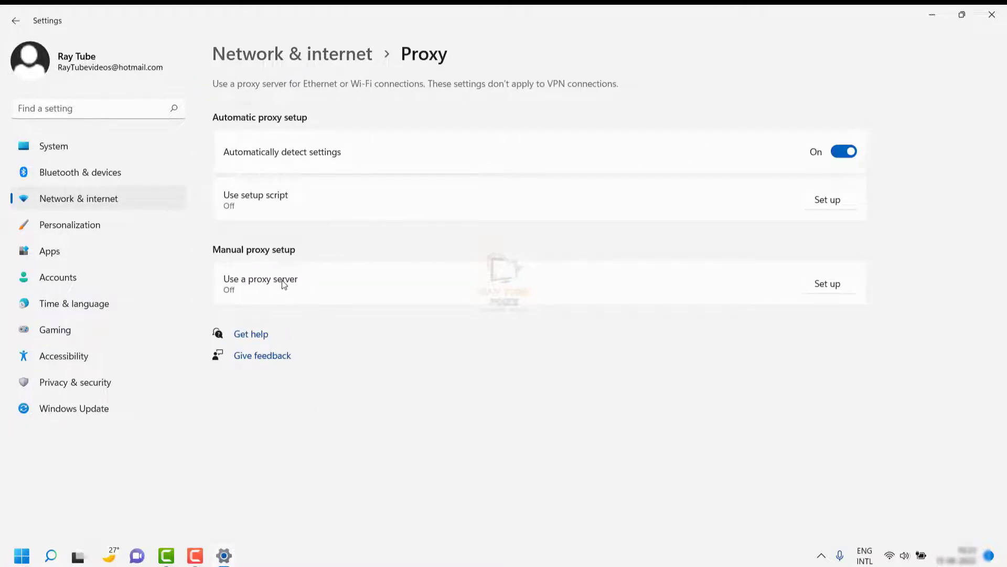
# Turn off automatic detection of proxy settings and check the manual proxy server setup without changing it.
pyautogui.click(837, 157)
pyautogui.click(827, 285)
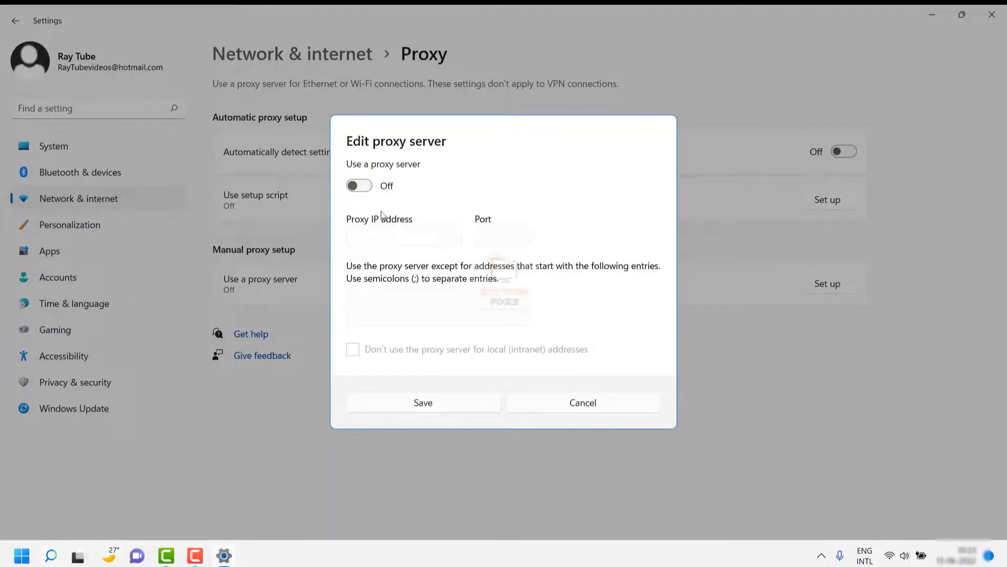
pyautogui.click(599, 403)
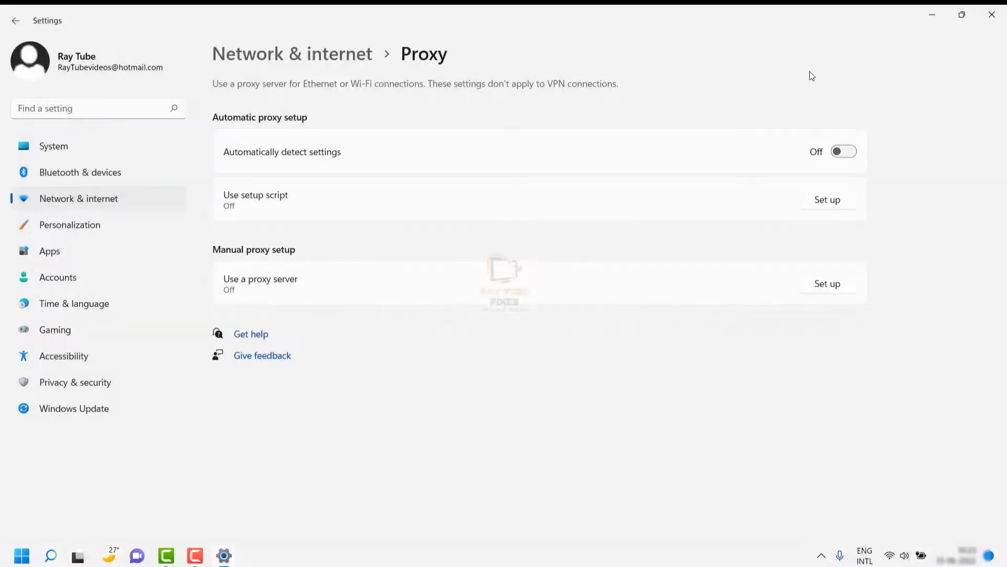
pyautogui.click(992, 14)
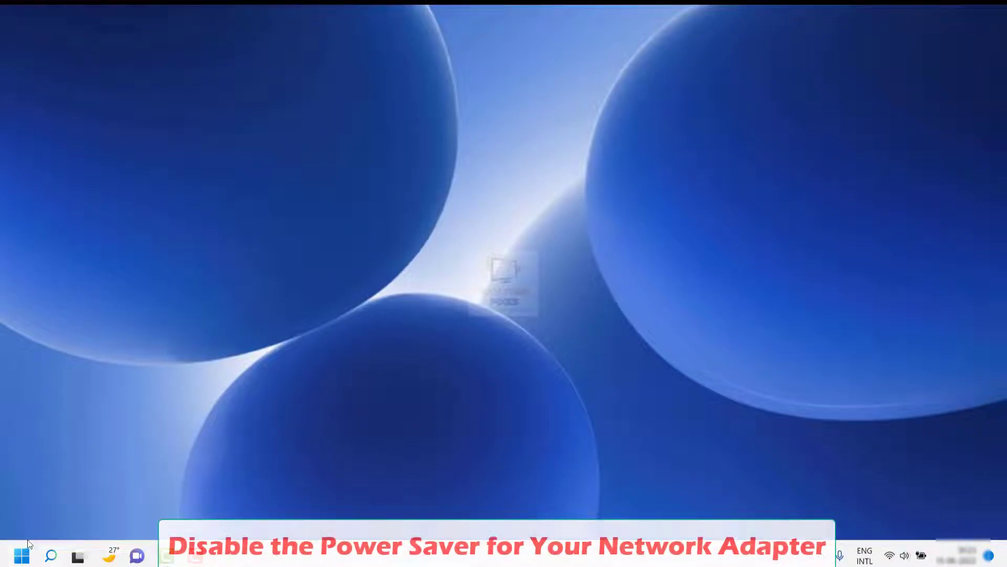
# Open Device Manager and expand the Network adapters category.
pyautogui.rightClick(21, 561)
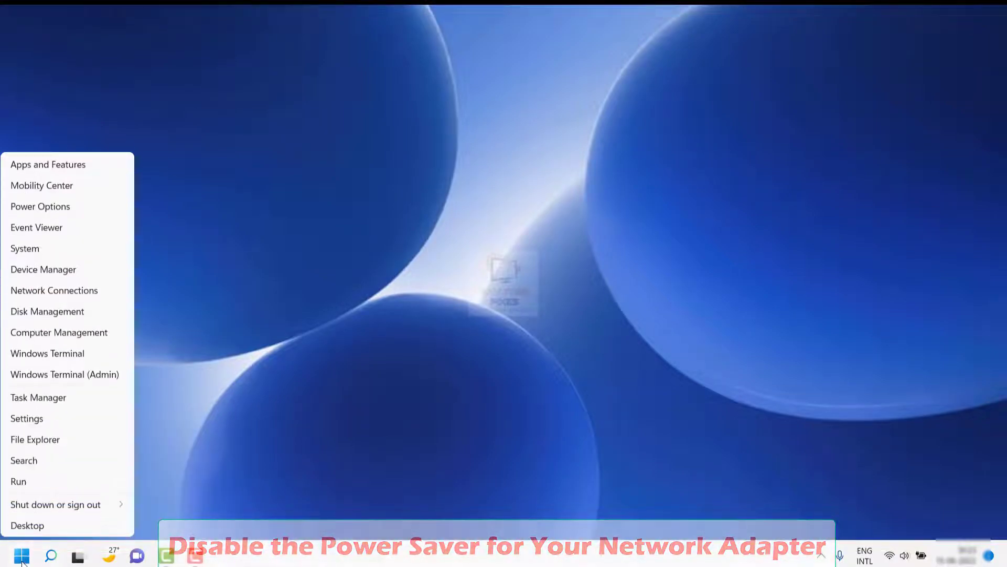
pyautogui.click(49, 270)
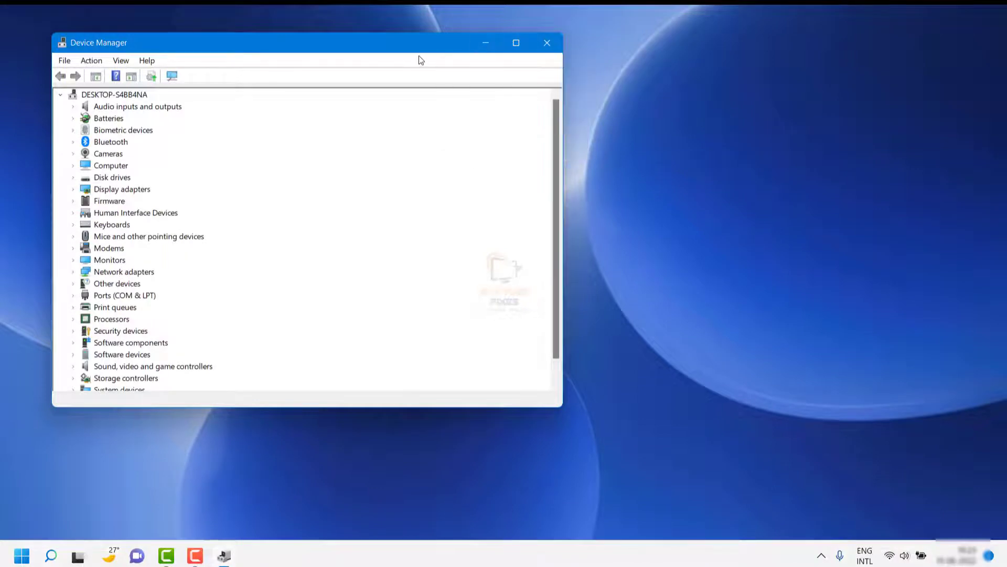
pyautogui.moveTo(337, 49); pyautogui.dragTo(491, 47)
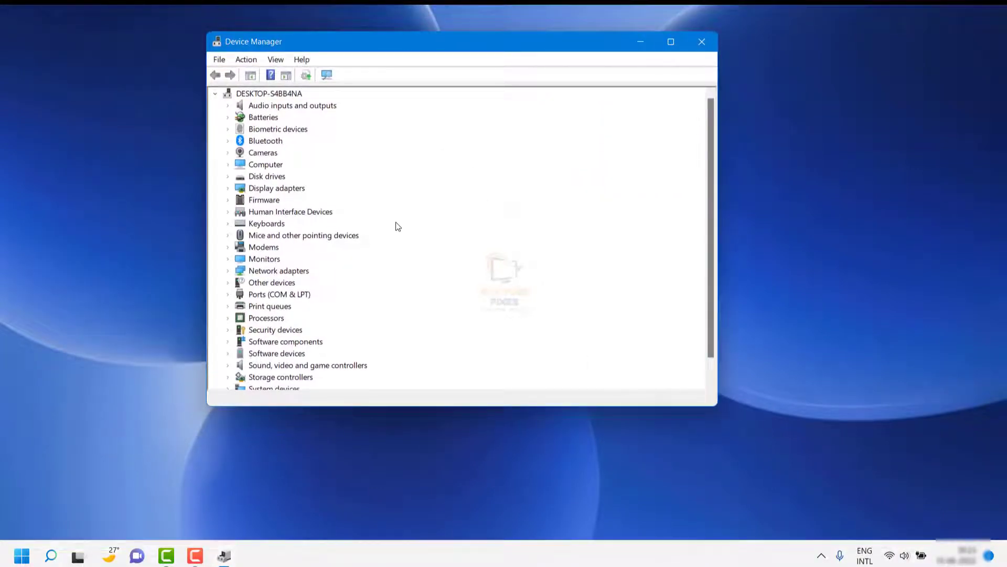
pyautogui.scroll(-1, 288, 362)
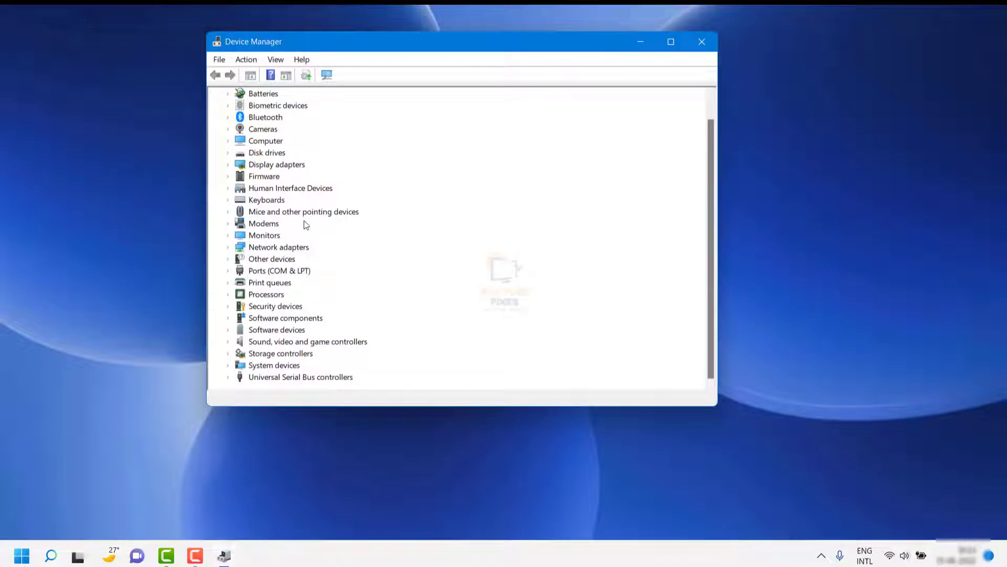
pyautogui.scroll(1, 306, 220)
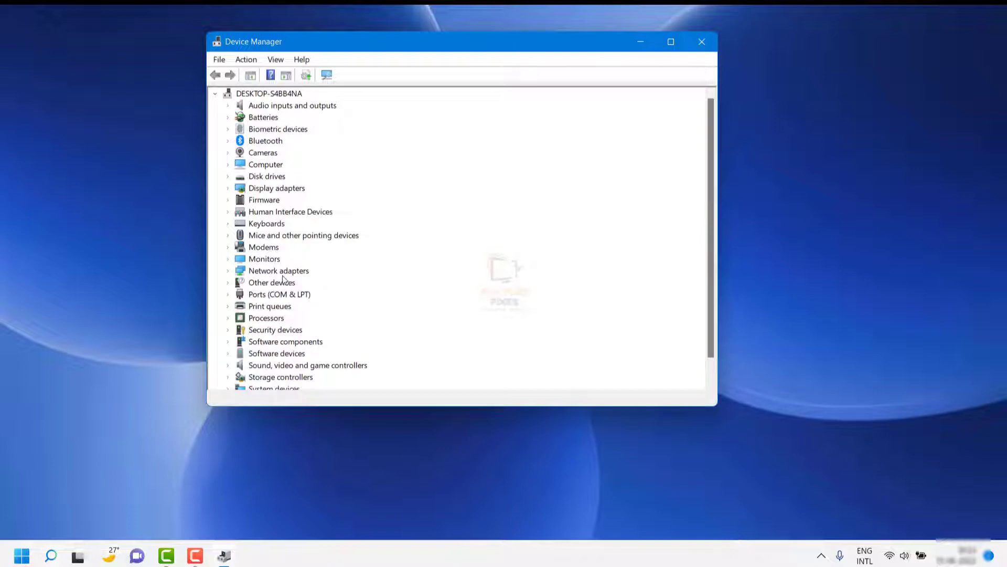
pyautogui.click(228, 271)
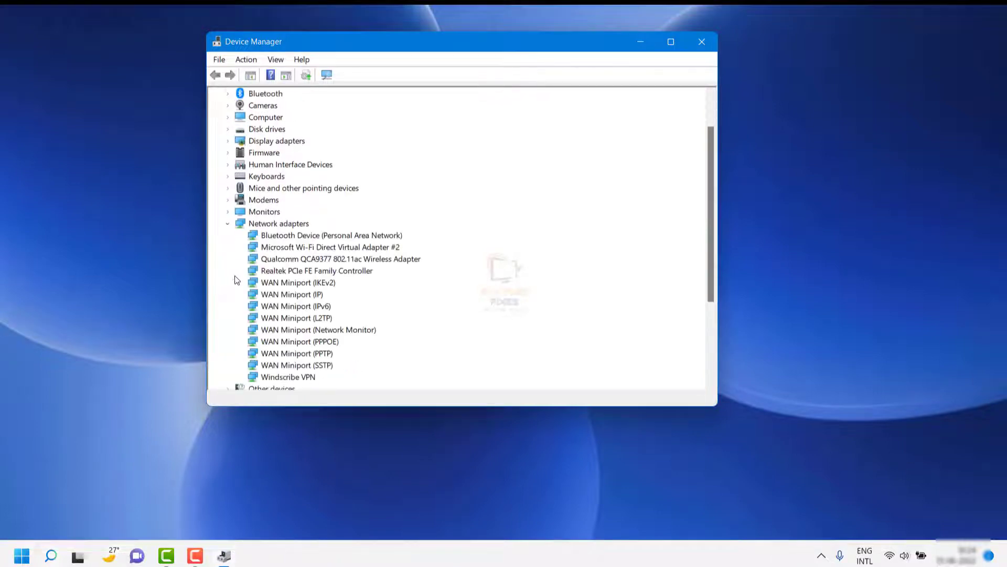
# Disallow the computer from turning off the Qualcomm QCA9377 802.11ac Wireless Adapter to save power, and close Device Manager.
pyautogui.click(295, 260)
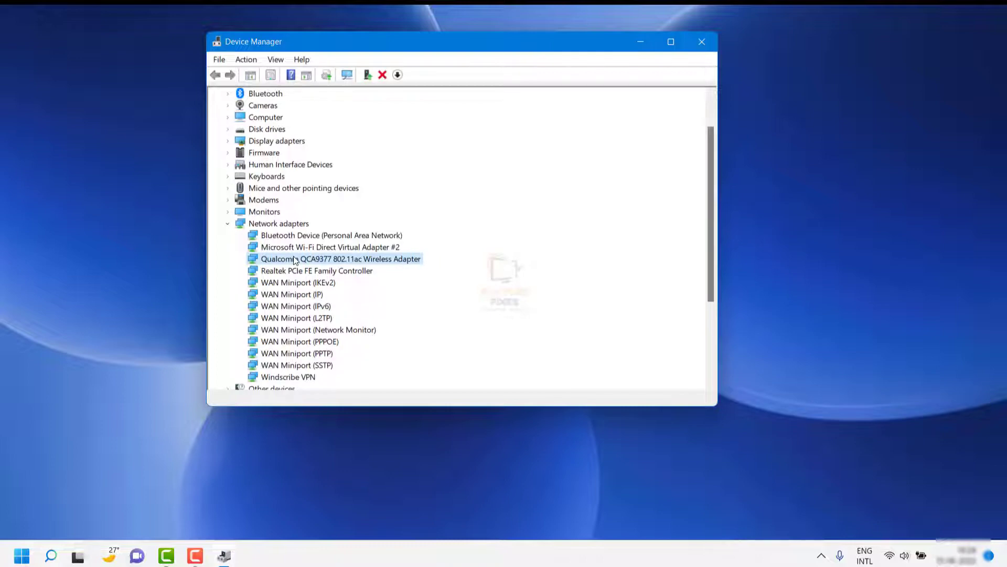
pyautogui.rightClick(296, 259)
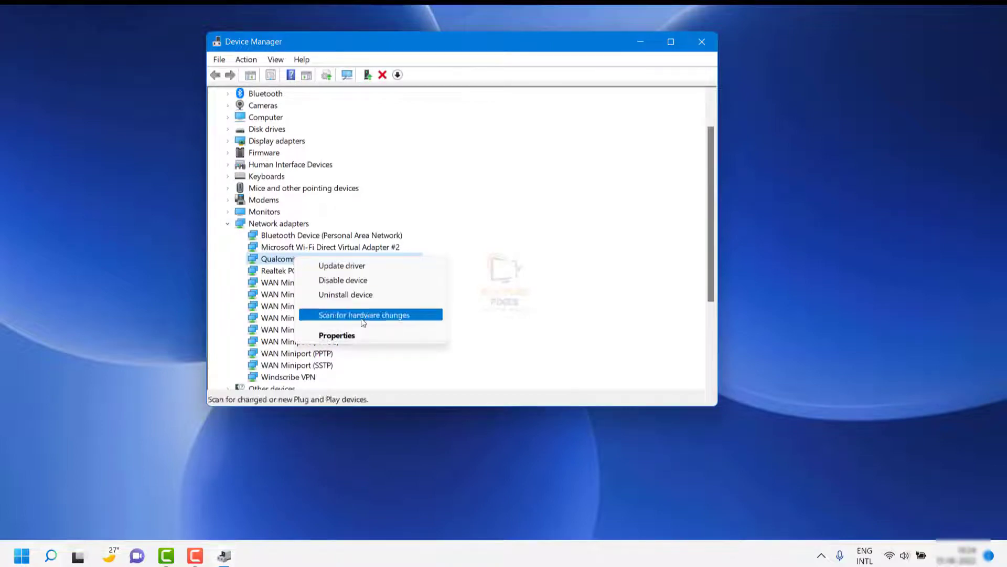
pyautogui.click(353, 337)
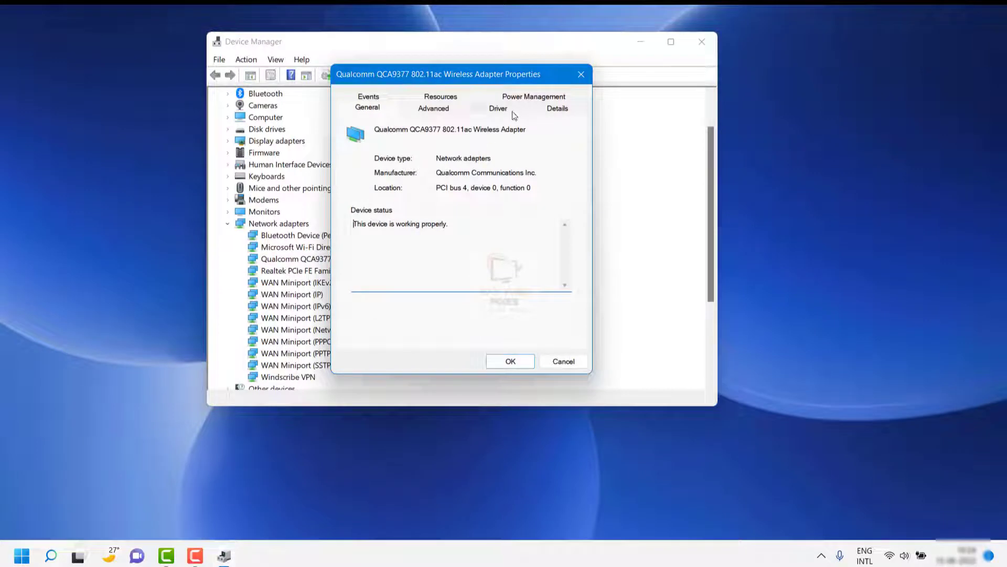
pyautogui.click(533, 98)
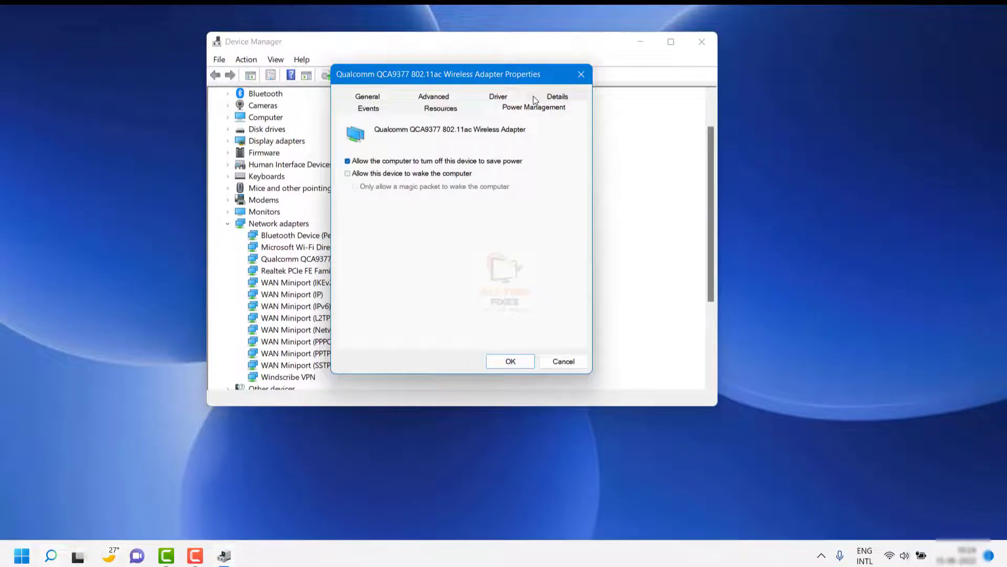
pyautogui.click(348, 162)
pyautogui.click(348, 161)
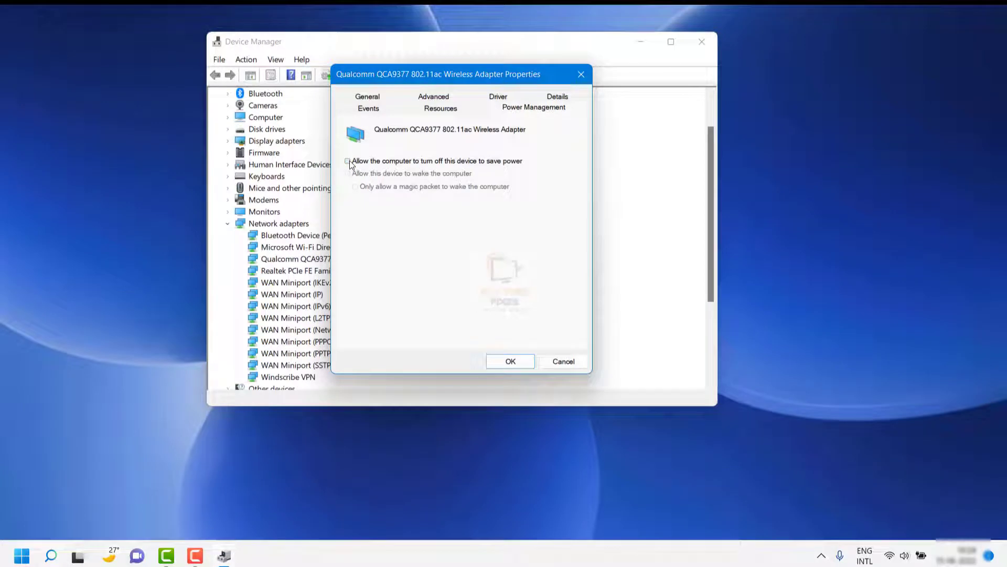
pyautogui.press('Return')
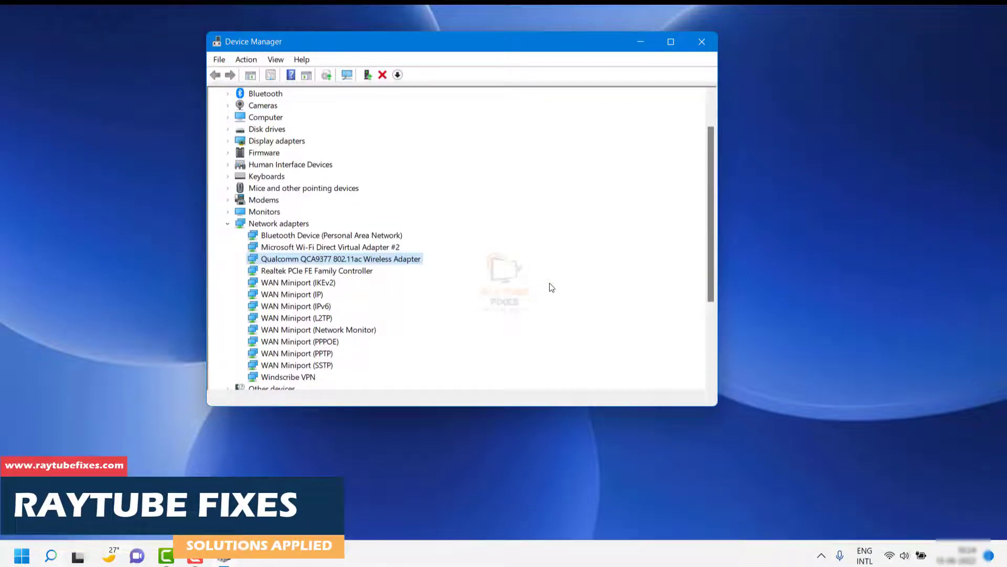
pyautogui.click(709, 42)
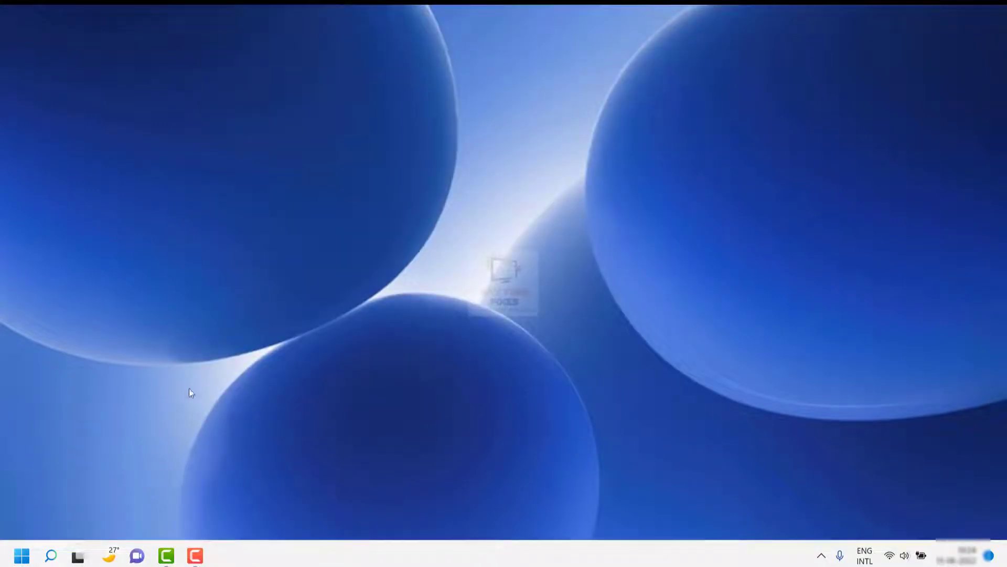
# Reopen Device Manager in a maximized window and list the installed network adapters.
pyautogui.rightClick(25, 558)
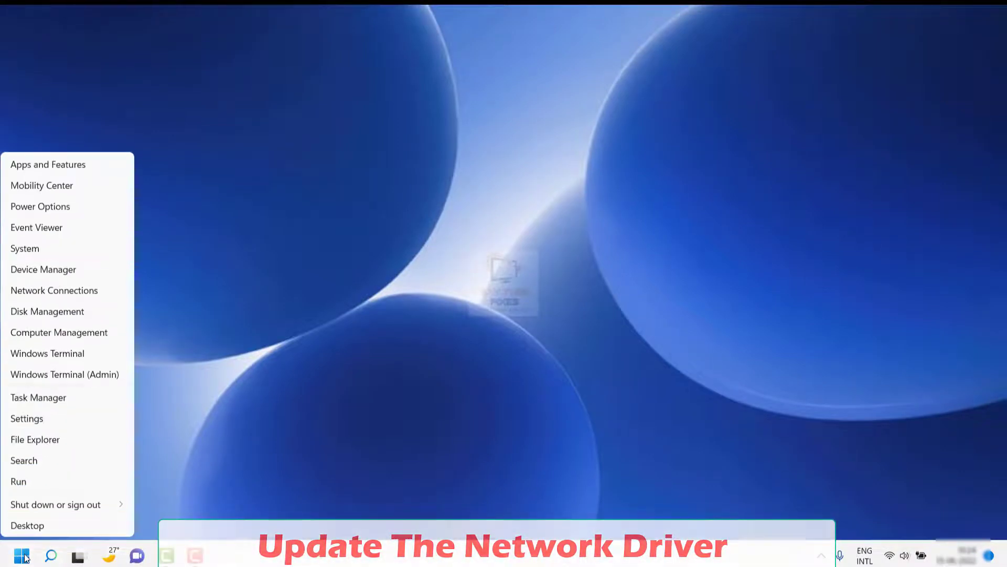
pyautogui.click(55, 274)
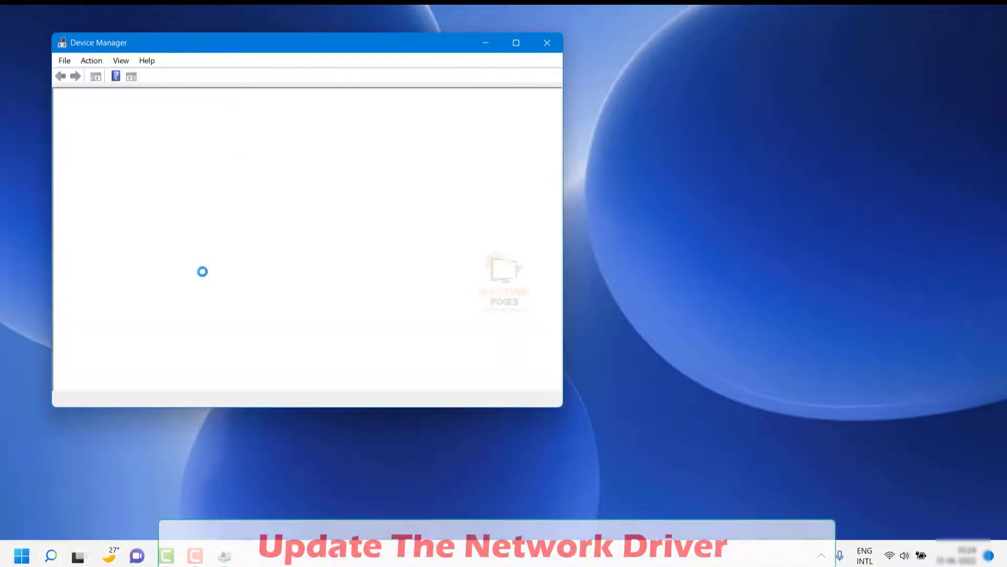
pyautogui.click(517, 43)
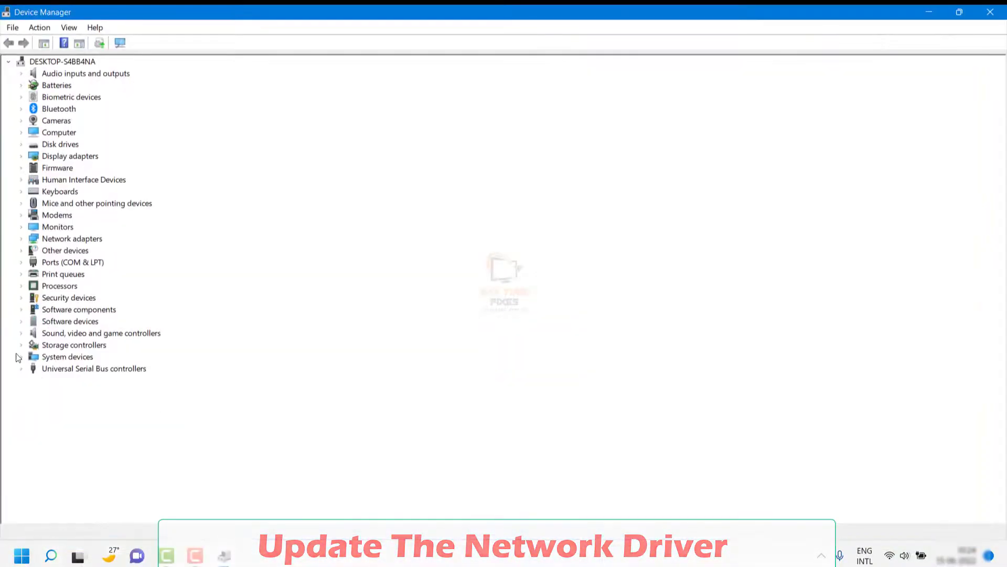
pyautogui.click(21, 238)
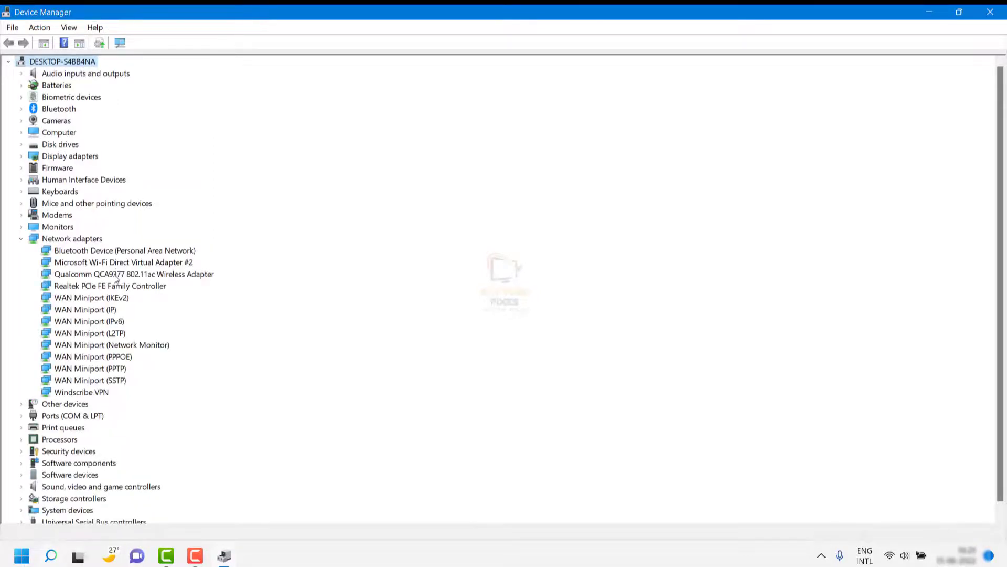
# Search automatically for an updated driver for the Qualcomm QCA9377 802.11ac Wireless Adapter, and close Device Manager.
pyautogui.rightClick(116, 275)
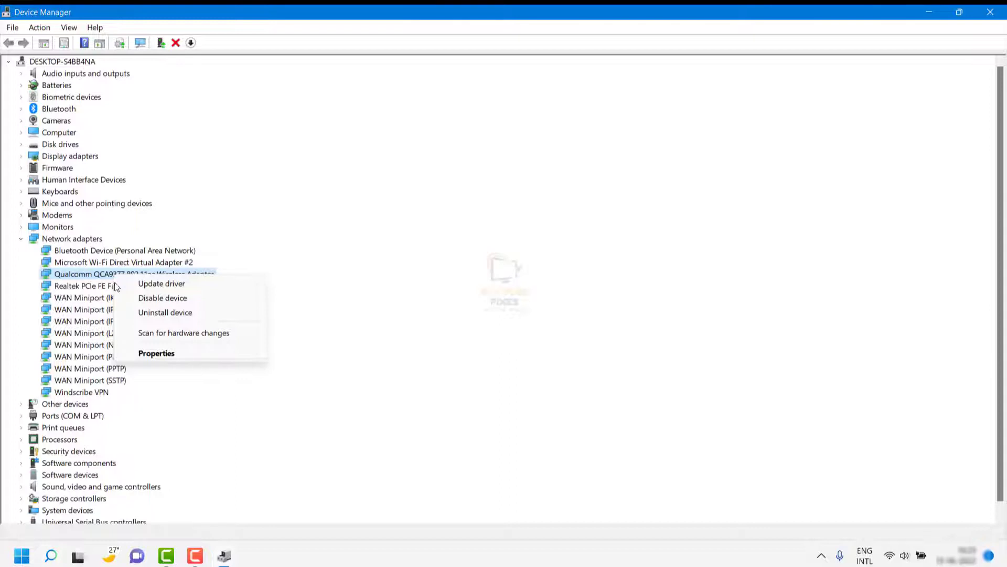
pyautogui.click(162, 288)
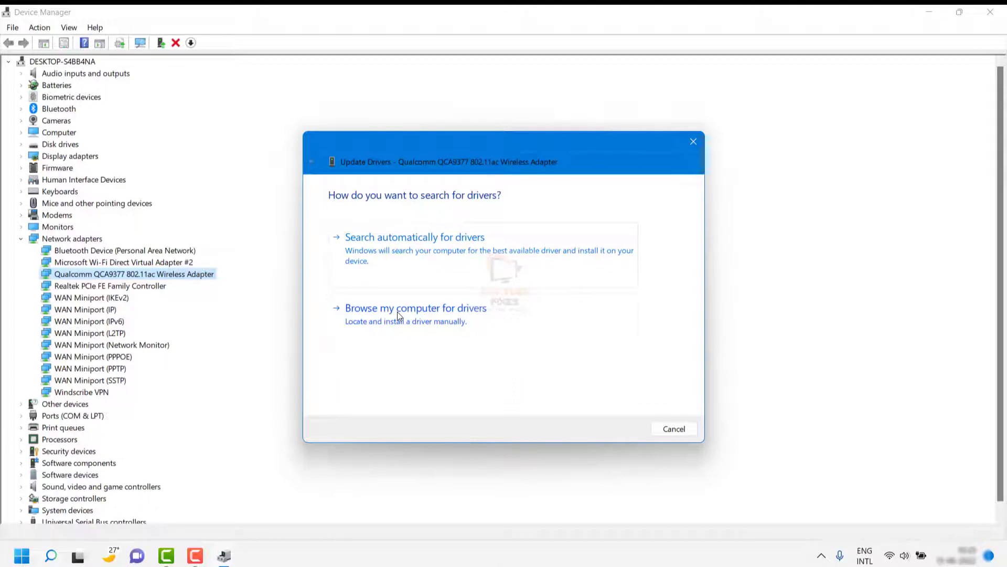
pyautogui.click(391, 253)
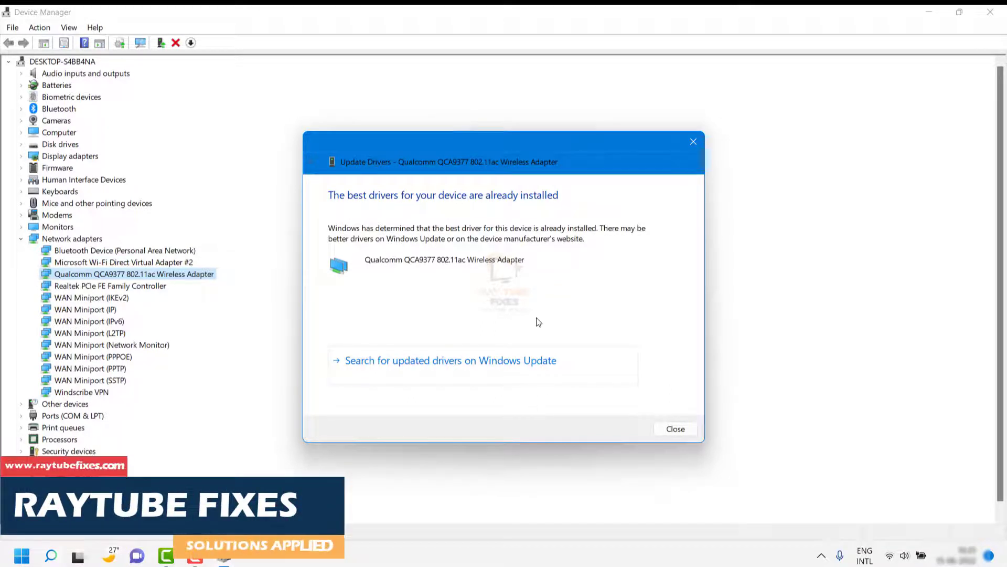
pyautogui.click(676, 428)
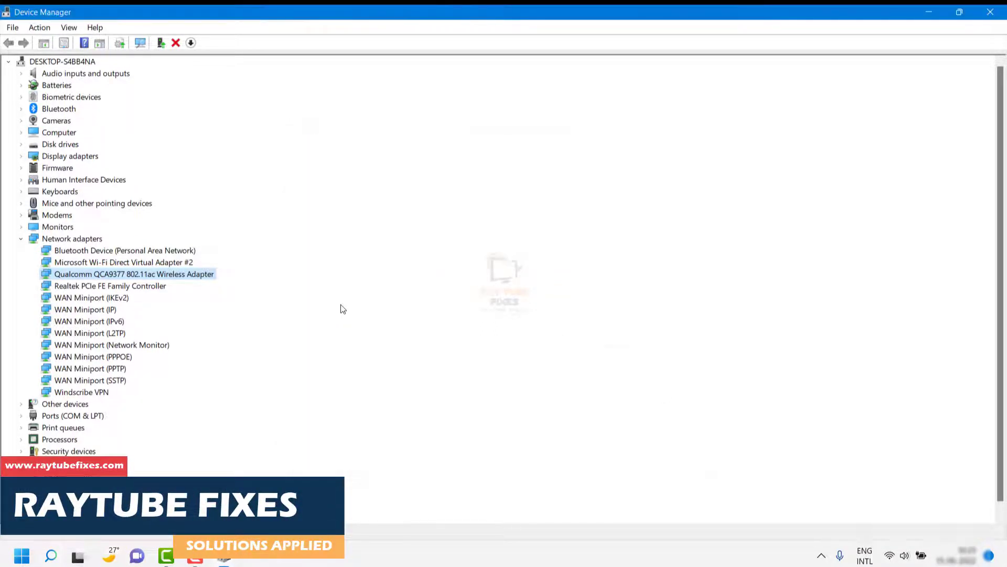
pyautogui.click(1003, 17)
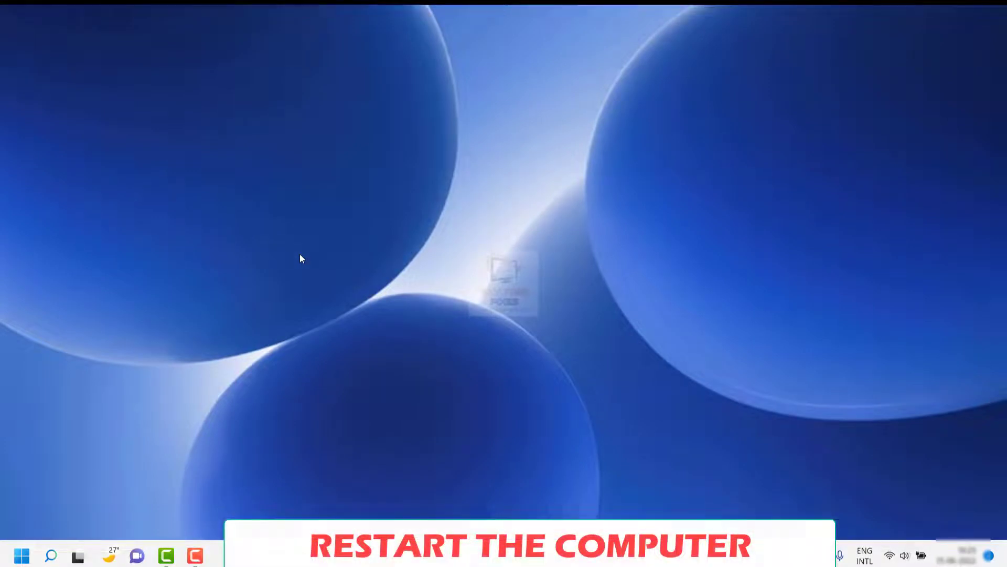
# Bring up Device Manager again in a maximized window and expand the Network adapters category.
pyautogui.moveTo(50, 555)
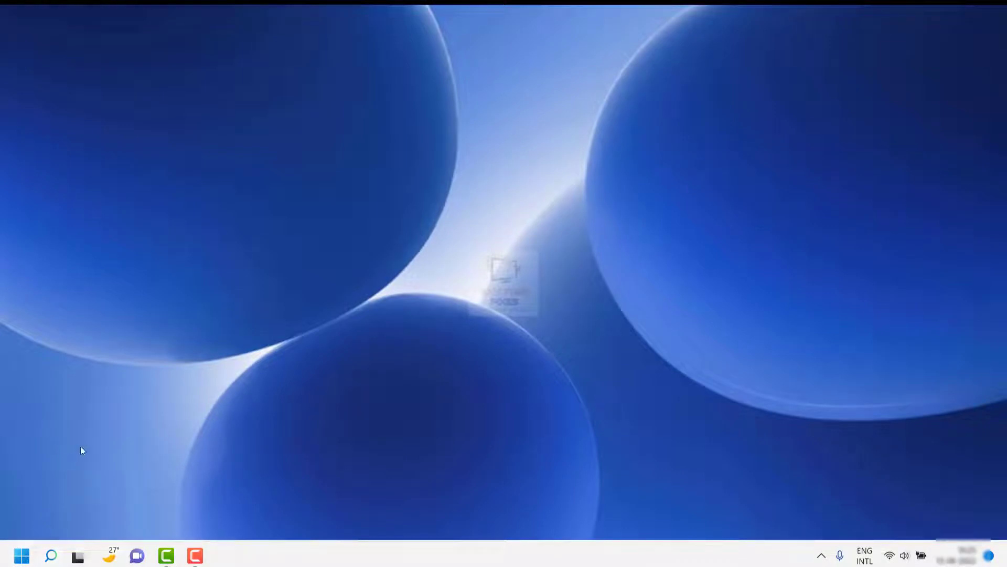
pyautogui.rightClick(21, 558)
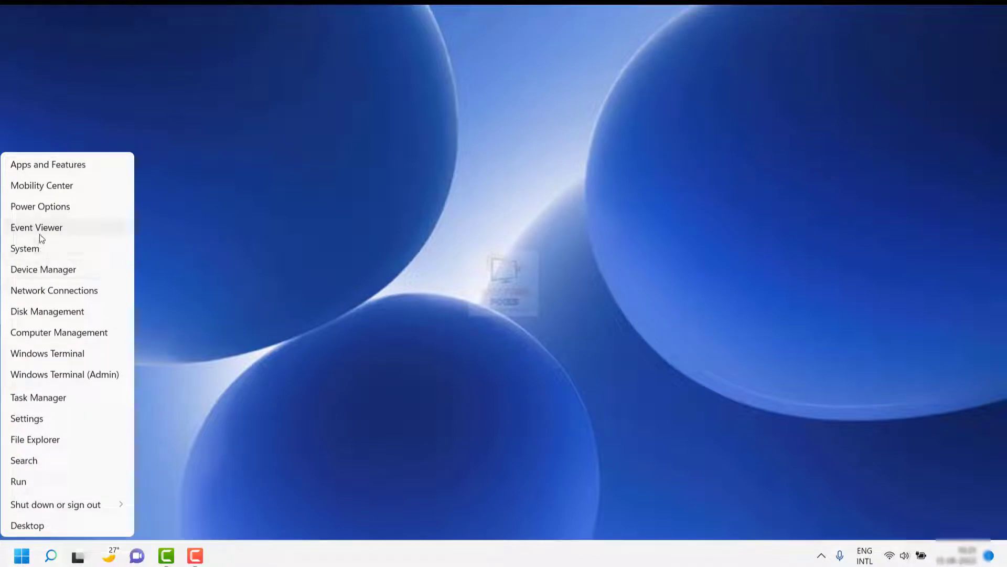
pyautogui.click(60, 273)
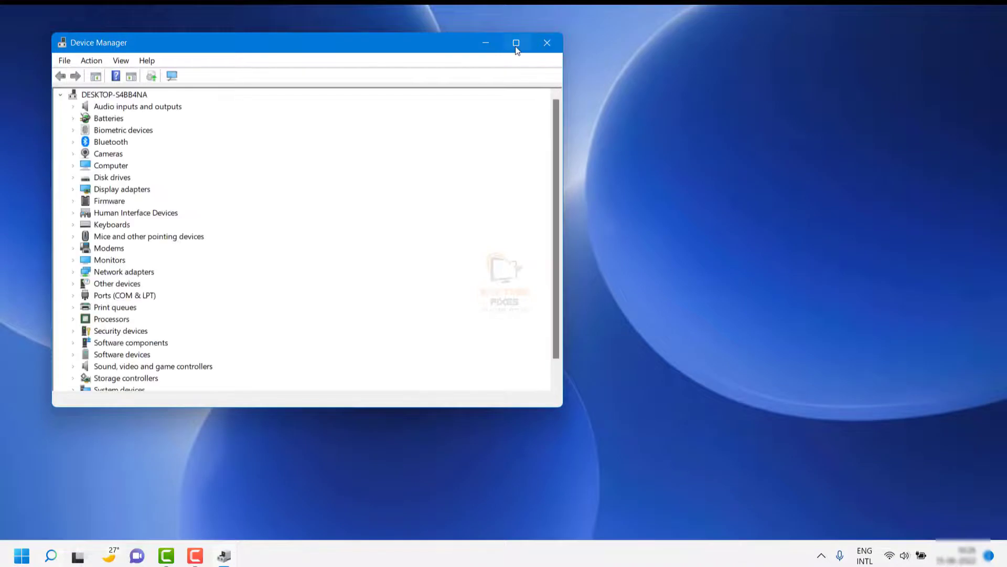
pyautogui.click(516, 43)
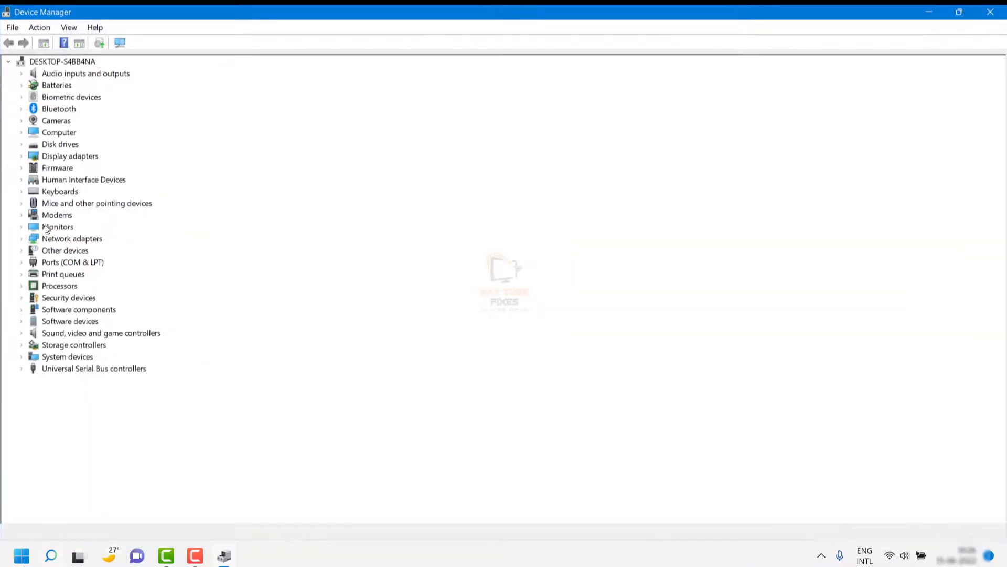
pyautogui.click(20, 239)
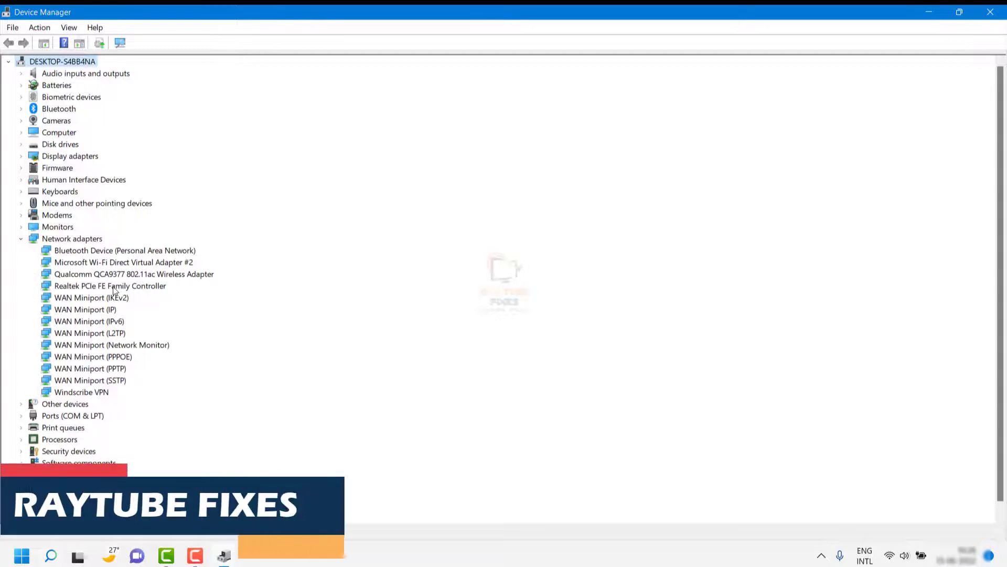
# Open the properties of the Qualcomm QCA9377 802.11ac Wireless Adapter and view its driver information and roll-back option.
pyautogui.rightClick(121, 270)
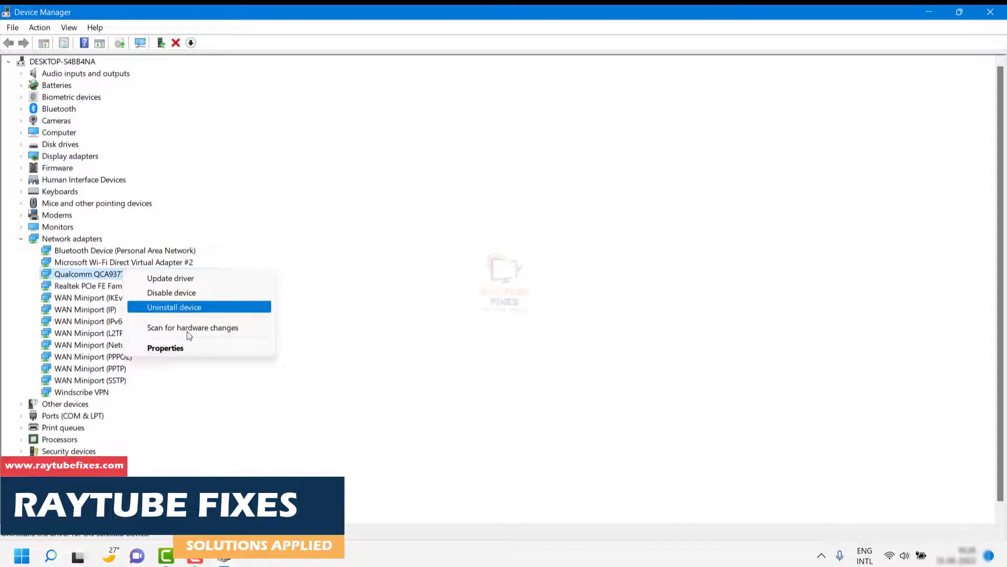
pyautogui.click(193, 350)
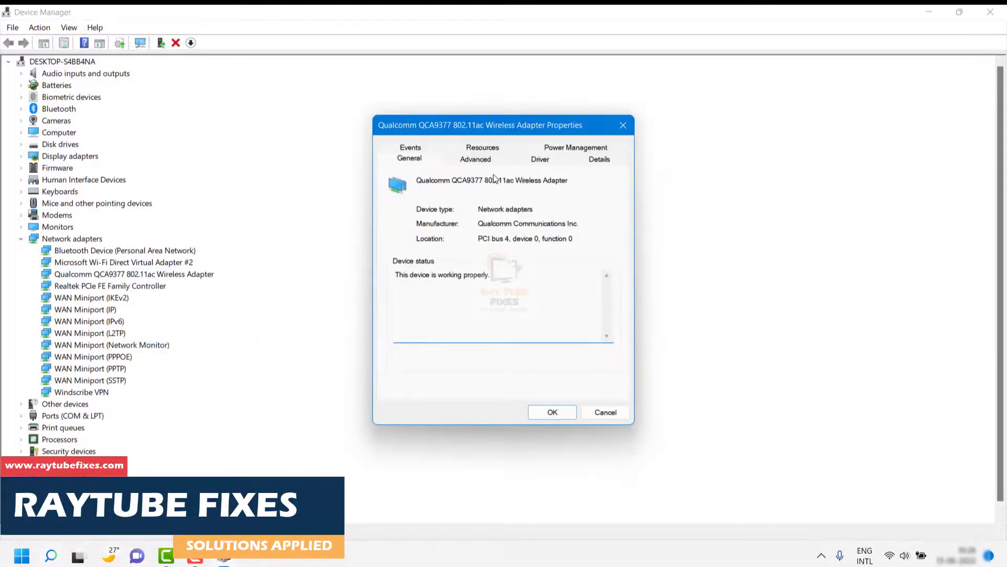
pyautogui.click(544, 160)
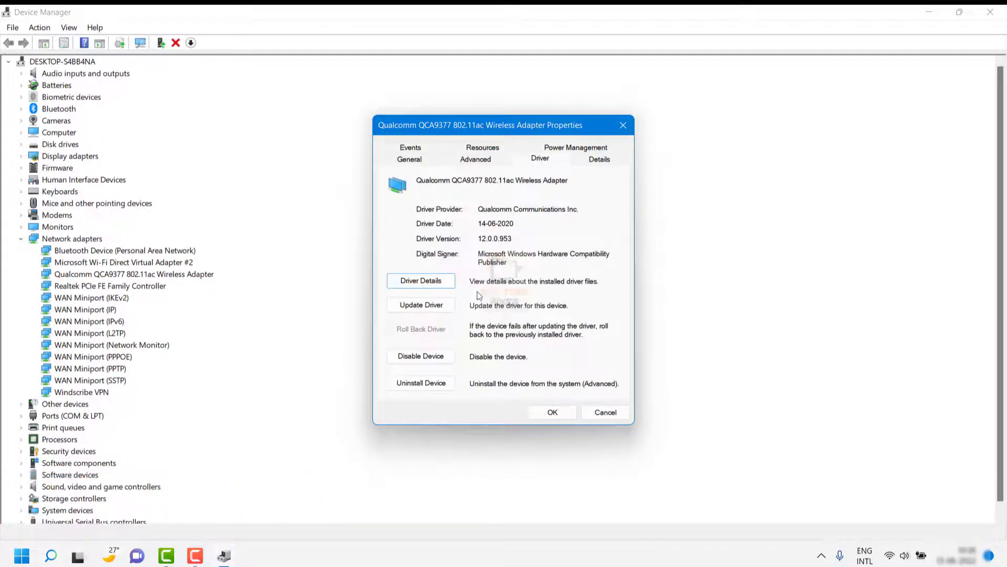
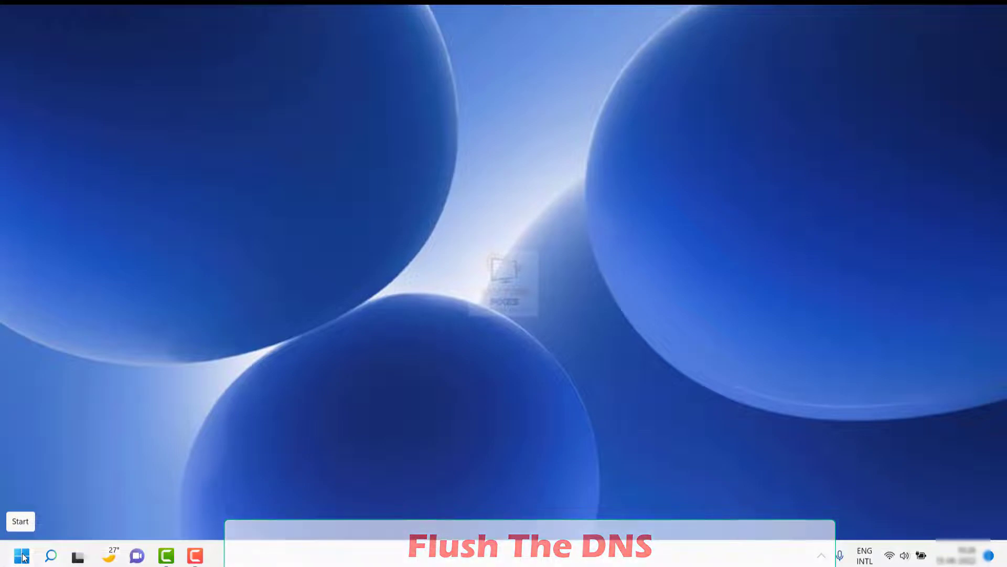
# Search Windows for "comm" and run Command Prompt as administrator.
pyautogui.click(60, 555)
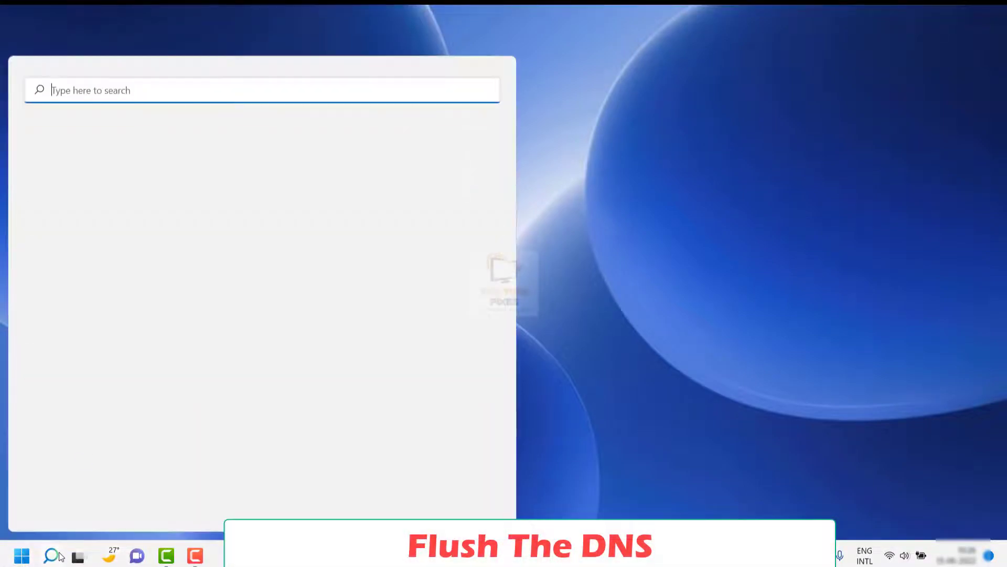
pyautogui.write('comm')
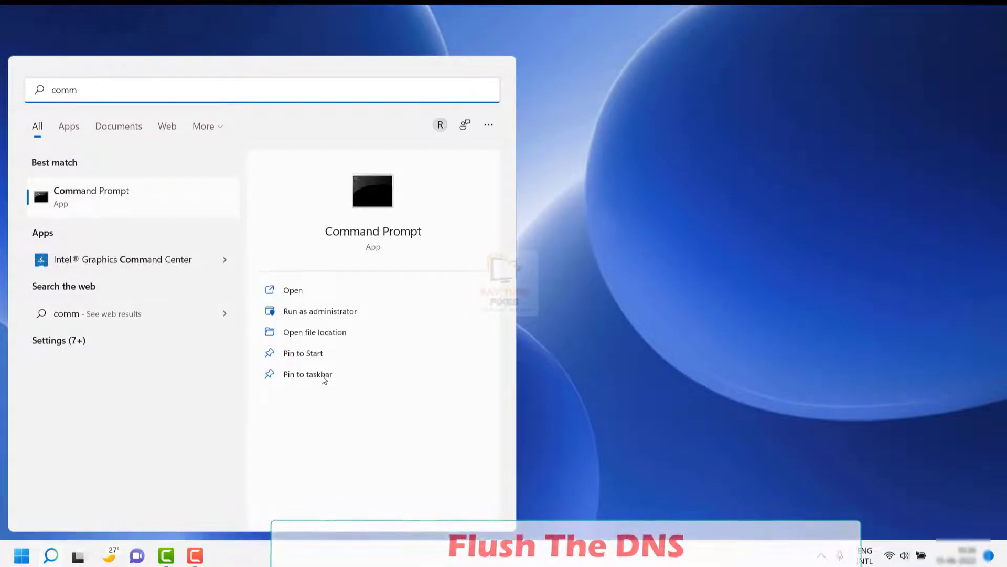
pyautogui.click(318, 315)
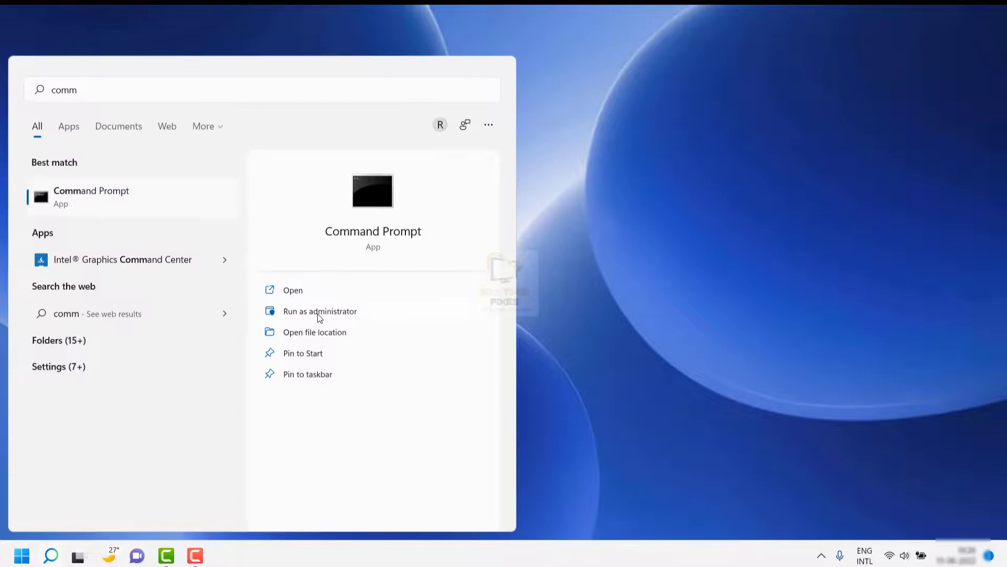
pyautogui.click(318, 315)
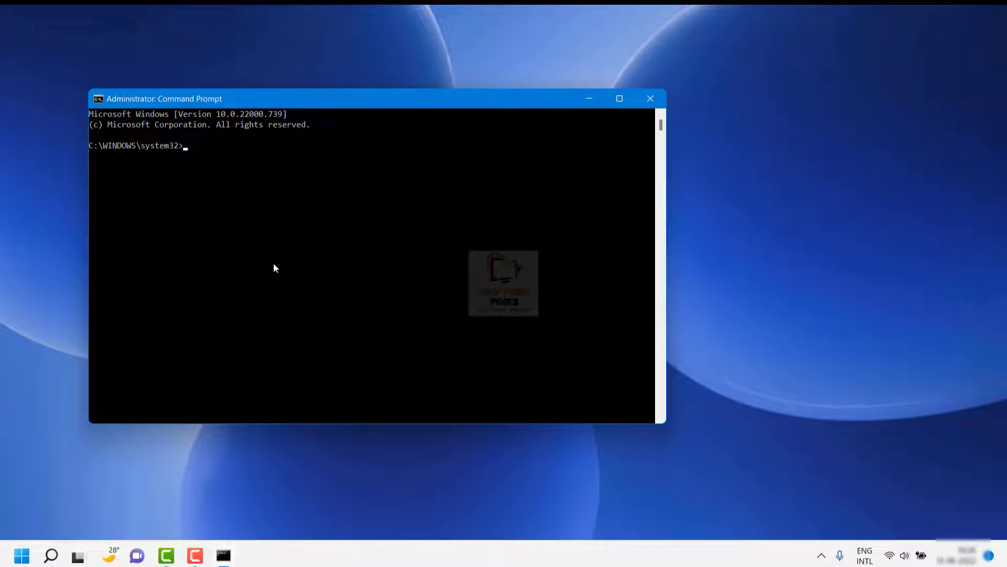
# Flush the DNS resolver cache with the command Ipconfig /flushdns.
pyautogui.write('Ipconfig ')
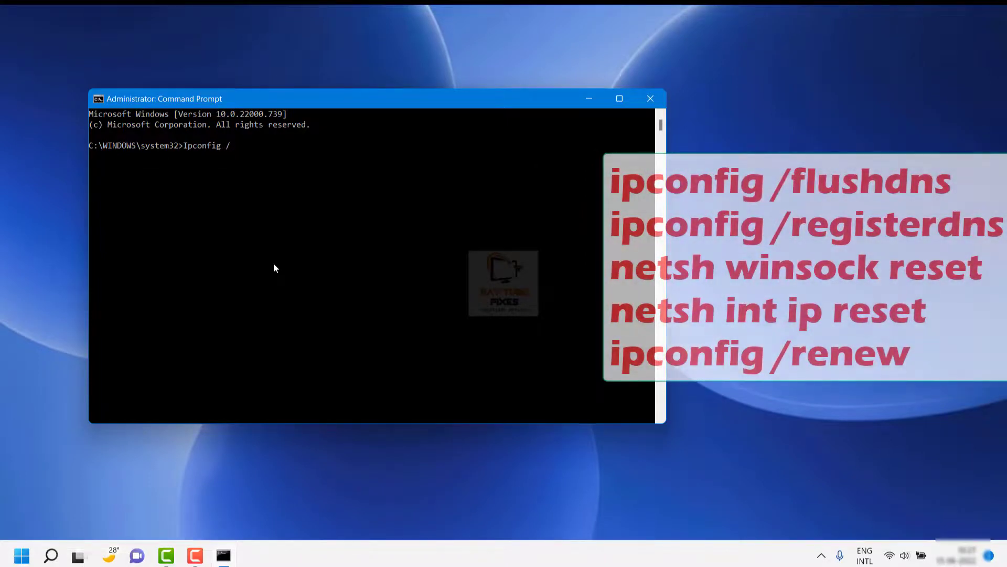
pyautogui.write('/flushdns')
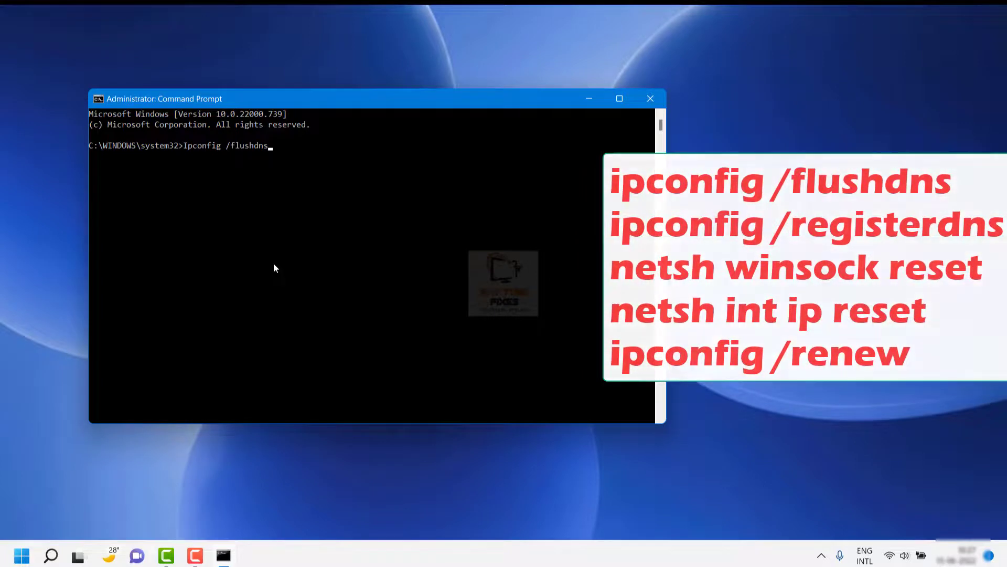
pyautogui.press('Return')
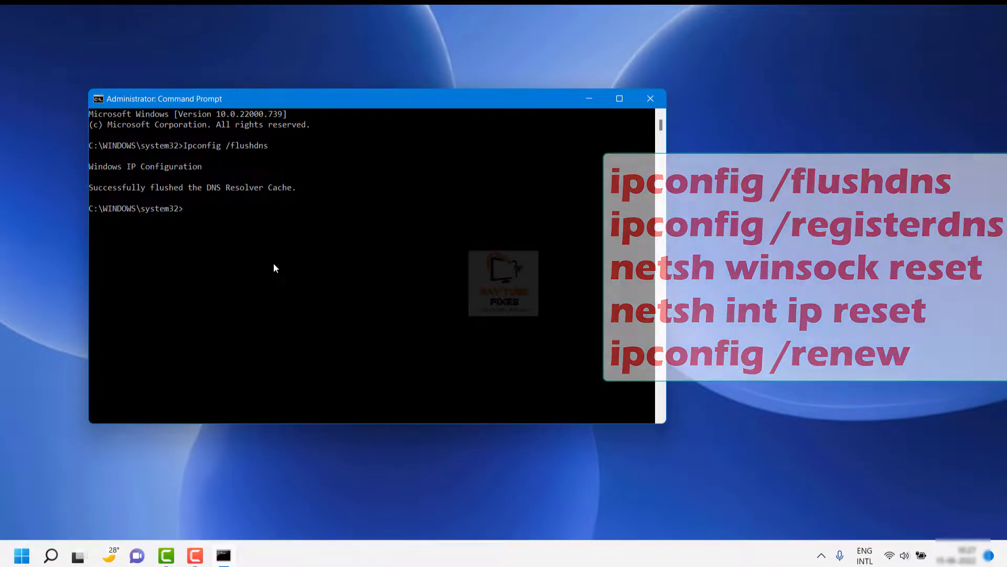
# Re-register the computer's DNS records with the command ipconfig /registerdns.
pyautogui.write('ipconfig')
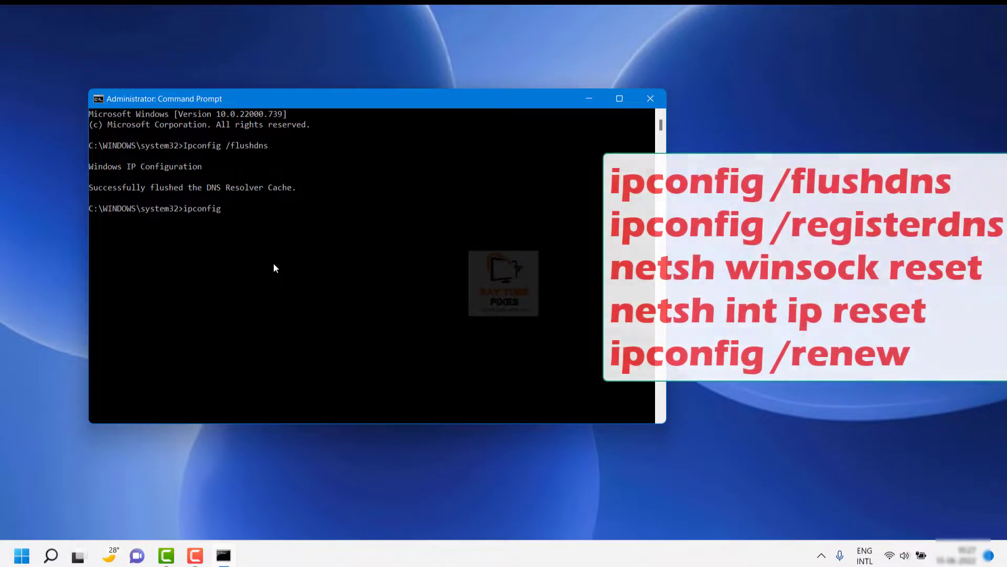
pyautogui.write(' /')
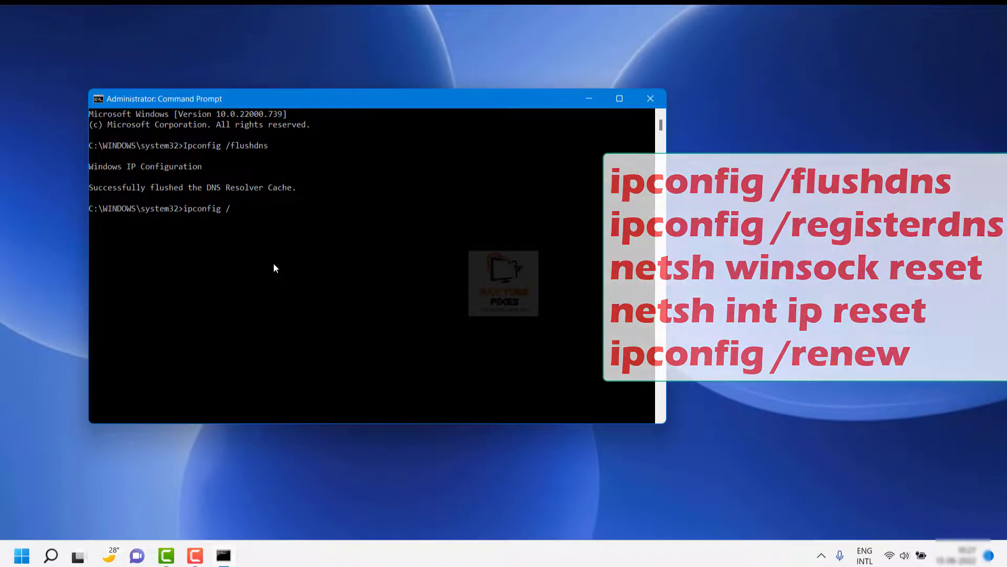
pyautogui.write('regis')
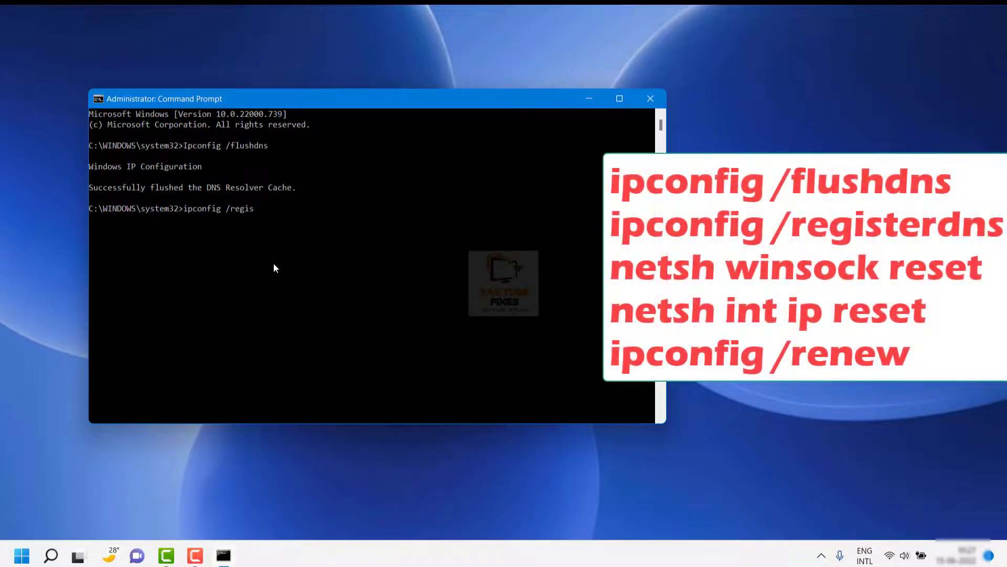
pyautogui.write('terdns')
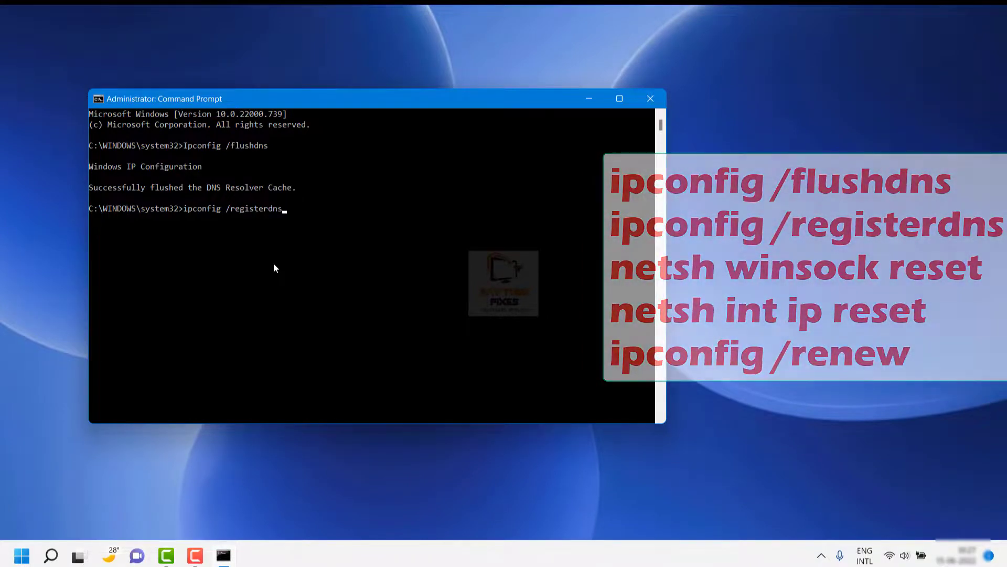
pyautogui.press('Return')
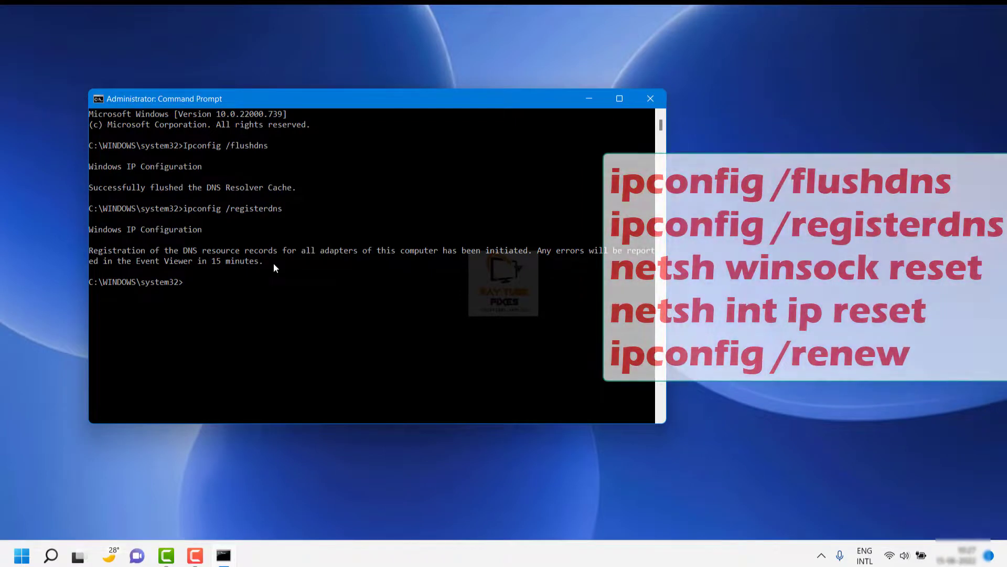
# Reset the Winsock catalog with the command netsh winsock reset.
pyautogui.write('nets')
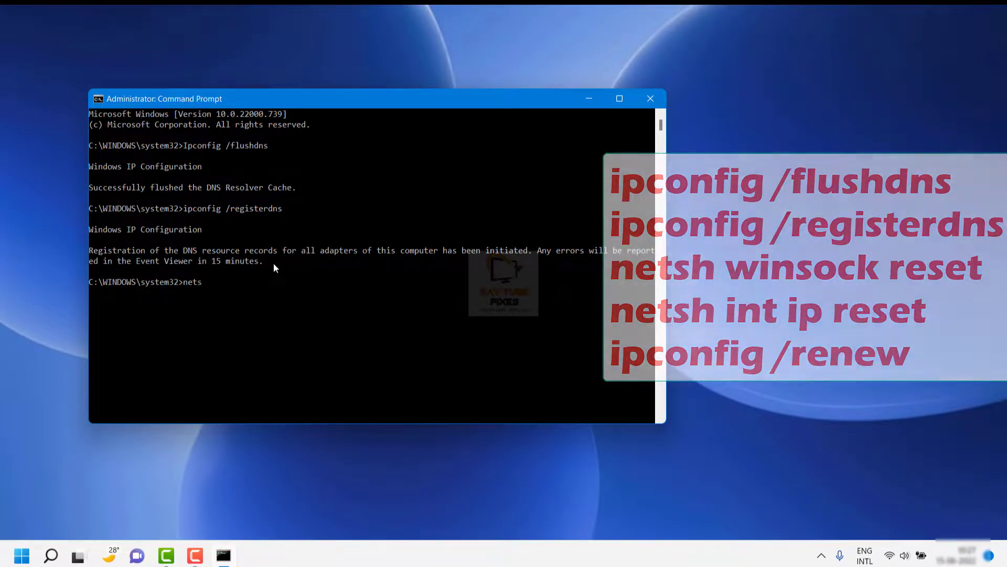
pyautogui.write('h')
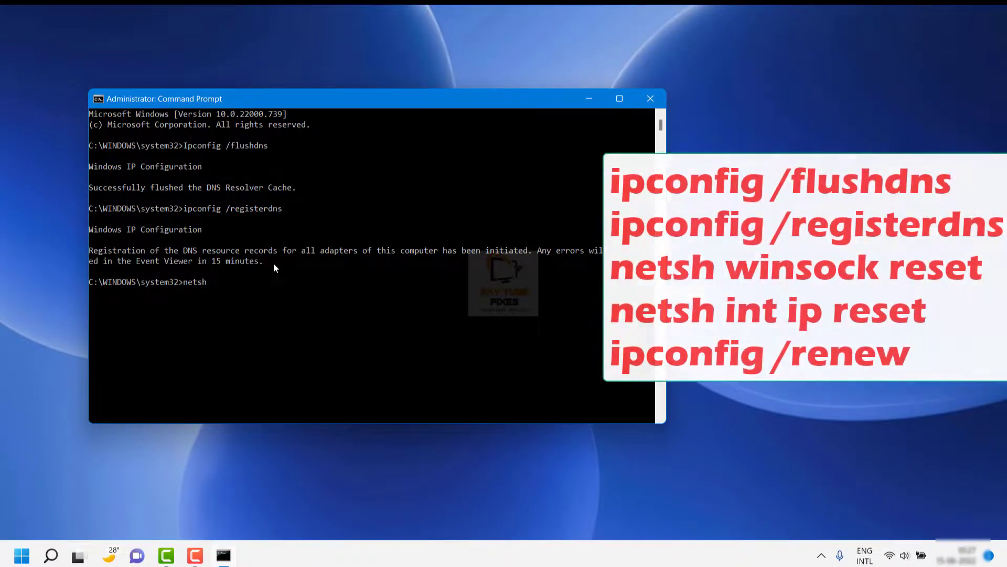
pyautogui.write(' winsock')
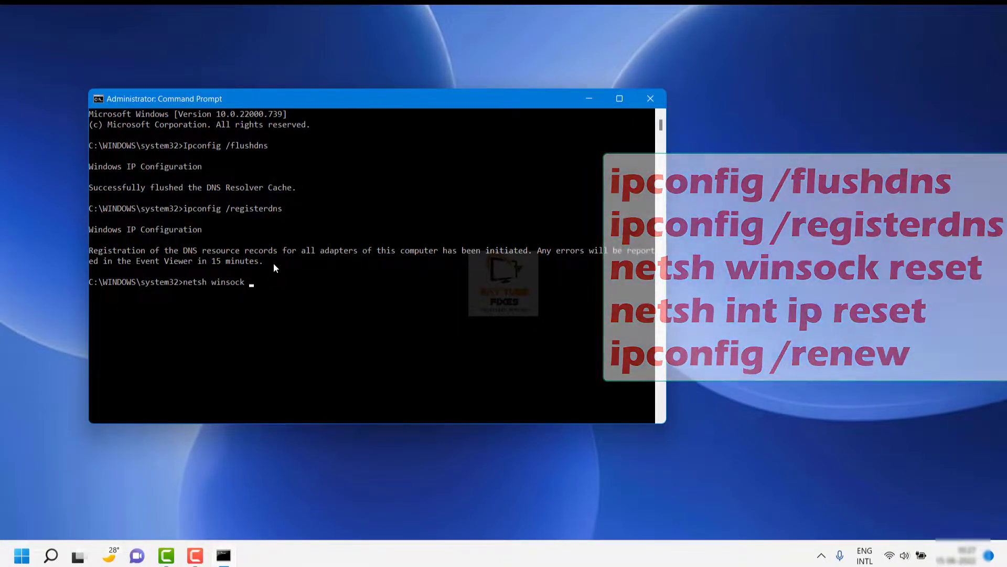
pyautogui.write(' reset')
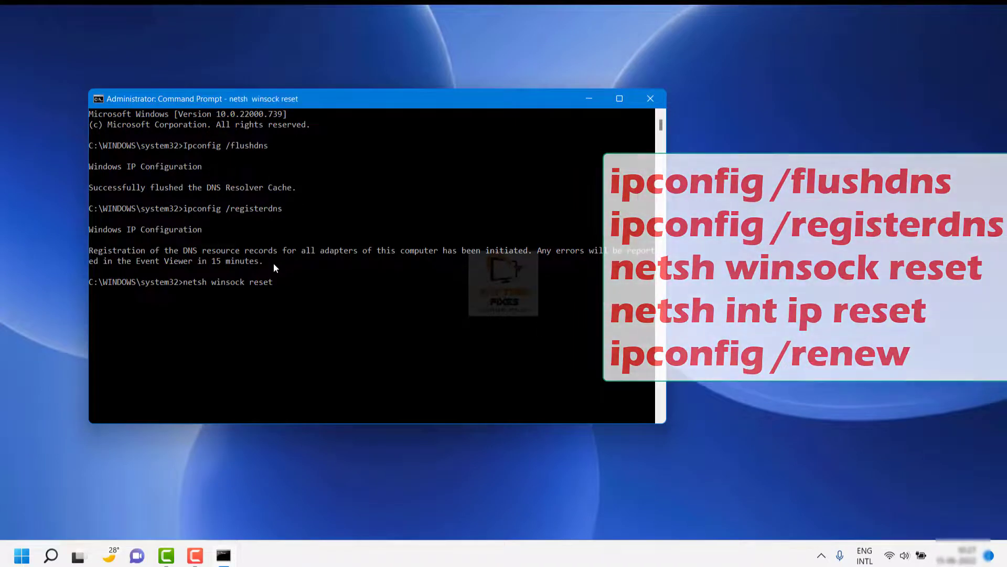
pyautogui.press('Return')
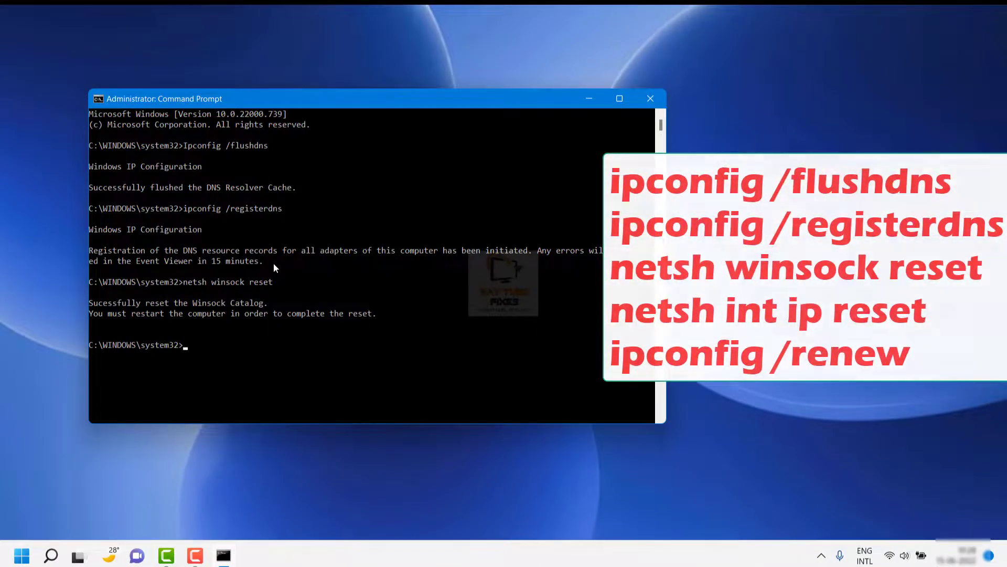
# Reset the TCP/IP stack with the command netsh int ip reset.
pyautogui.write('nets')
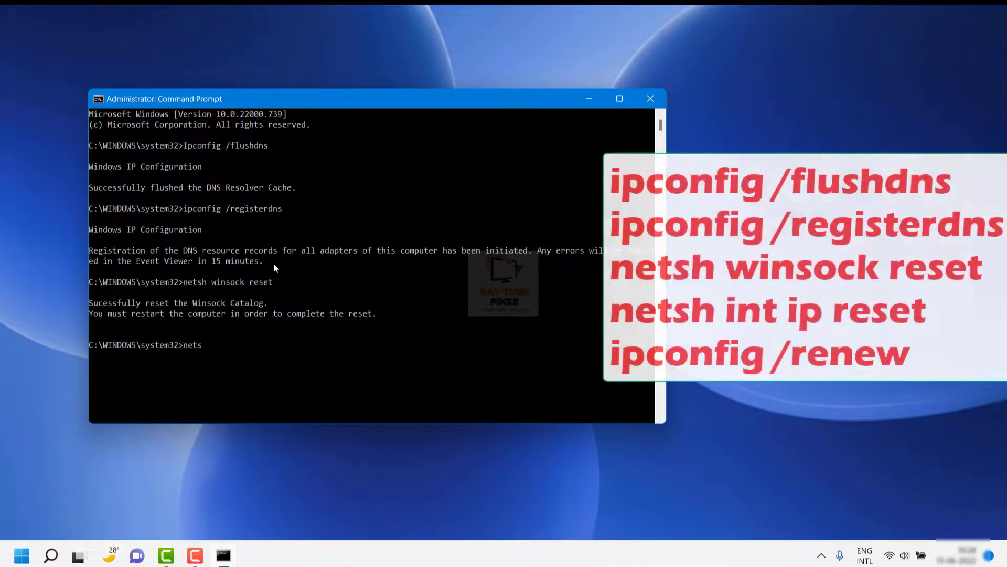
pyautogui.write('h in')
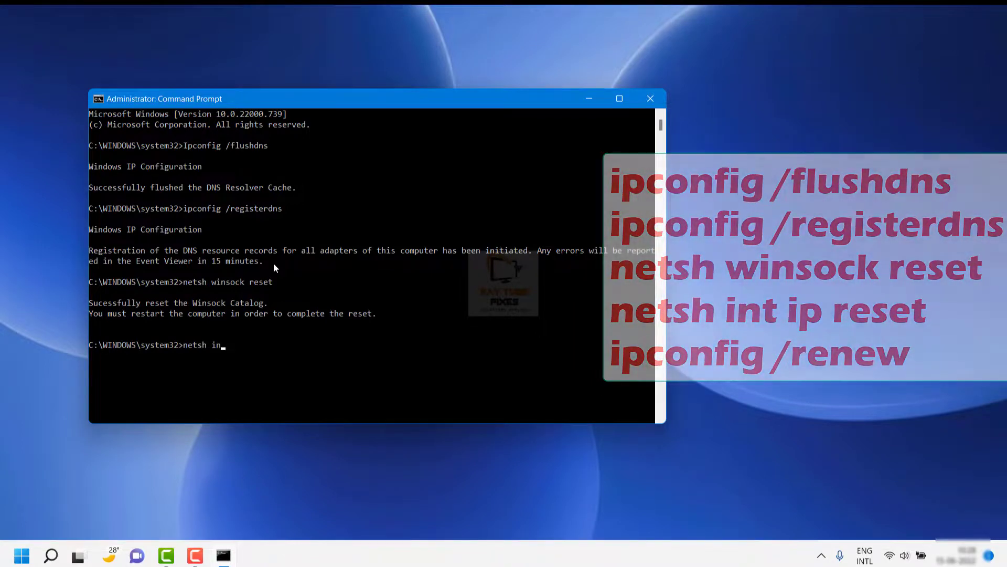
pyautogui.write('t ip ')
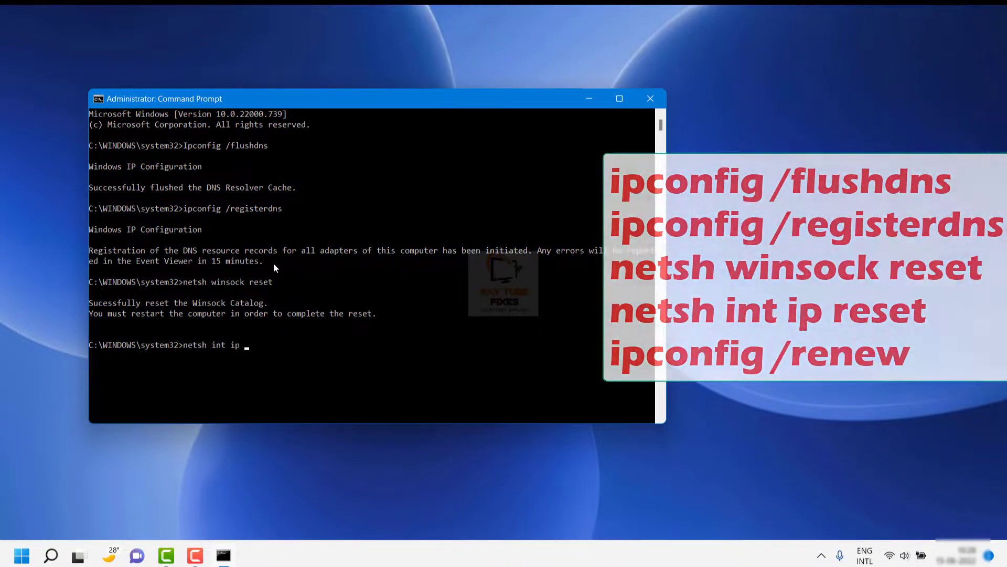
pyautogui.write('reset')
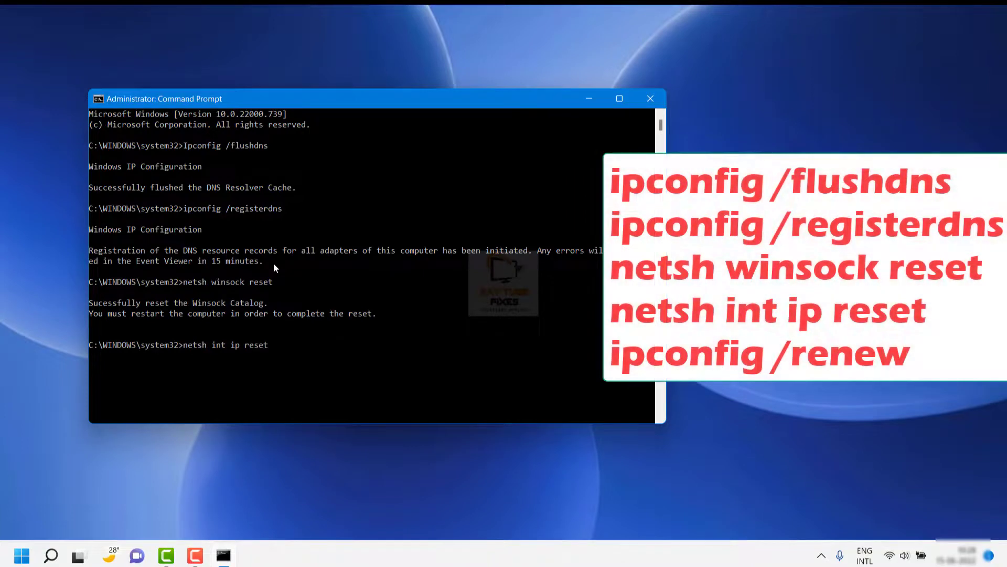
pyautogui.press('Return')
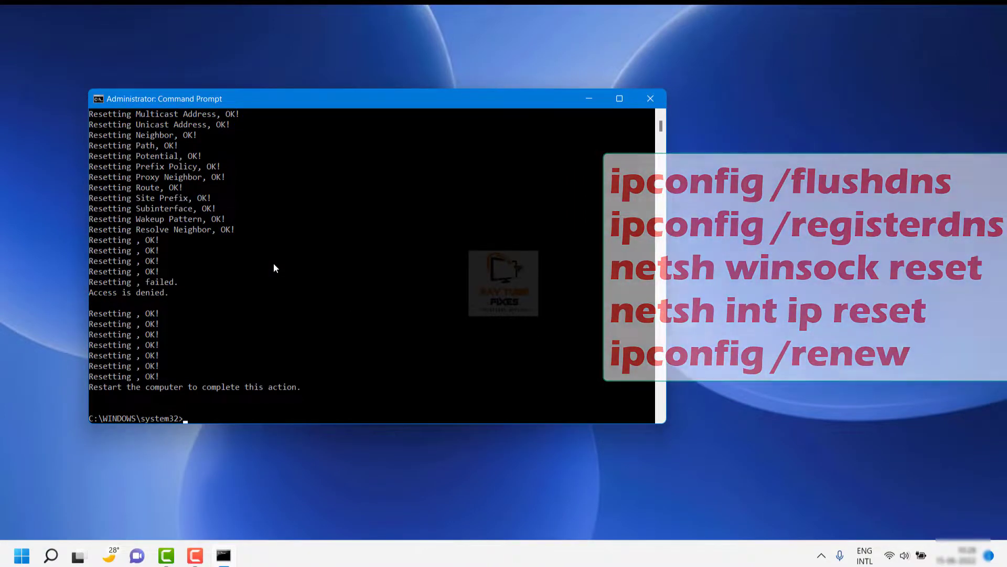
# Renew the IP configuration with the command ipconfig /renew and close Command Prompt.
pyautogui.write('ip')
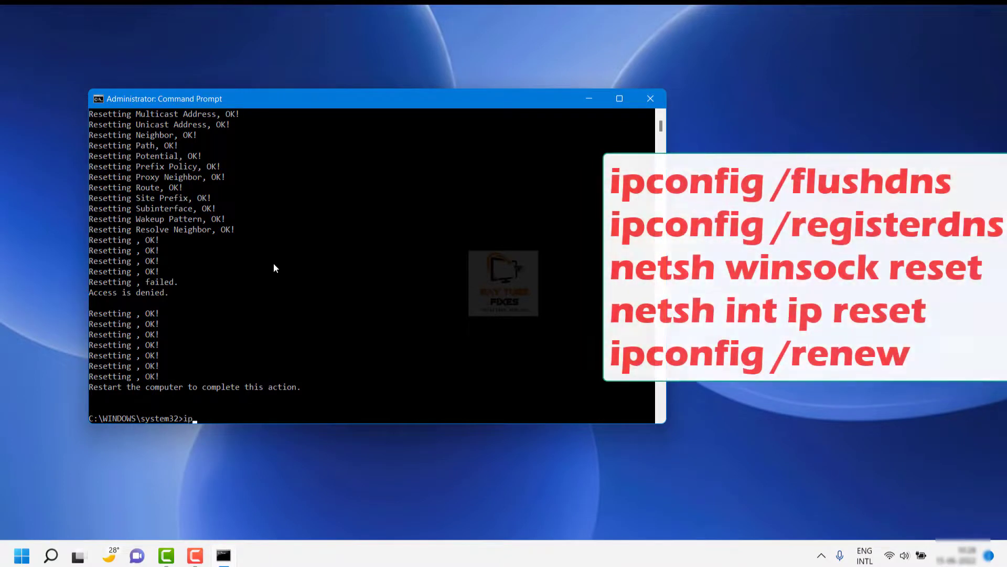
pyautogui.write('config ')
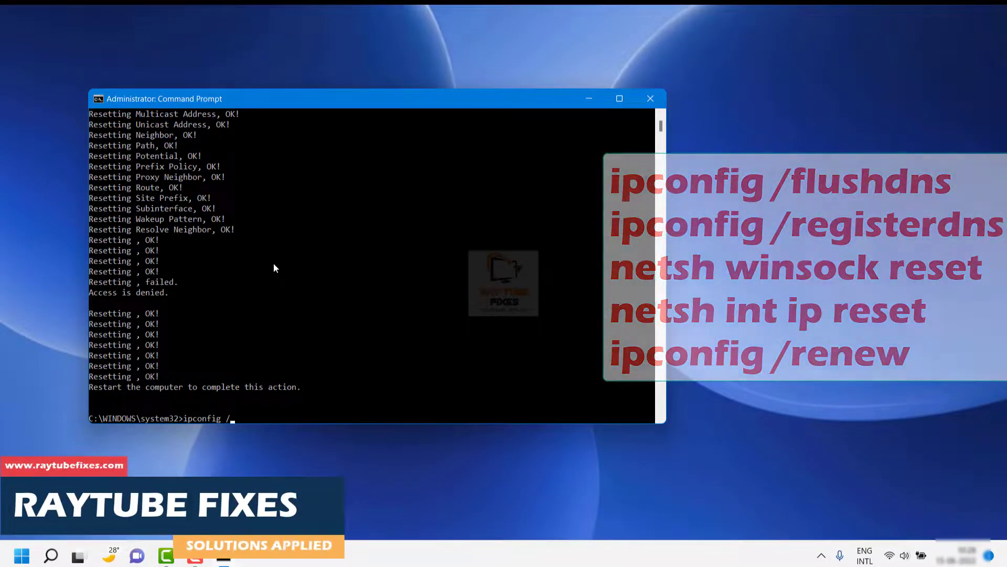
pyautogui.write('/renew')
pyautogui.press('Return')
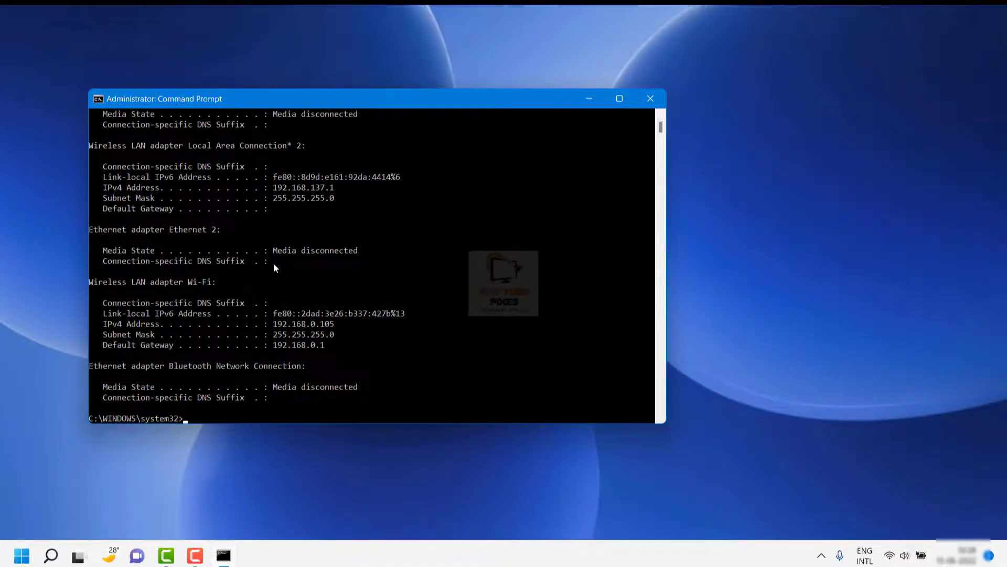
pyautogui.click(650, 98)
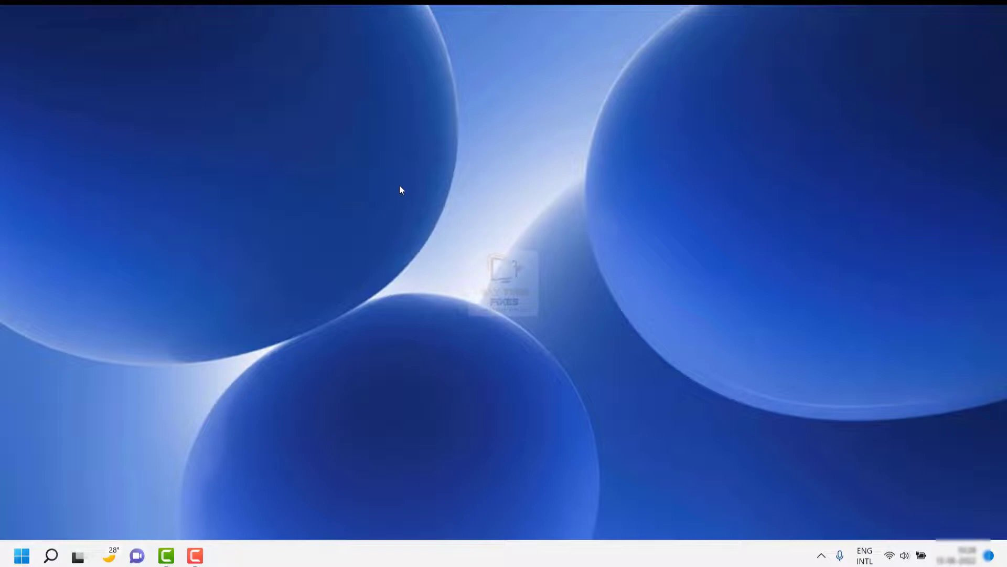
# Search Windows for "contrl" and open Control Panel.
pyautogui.click(51, 555)
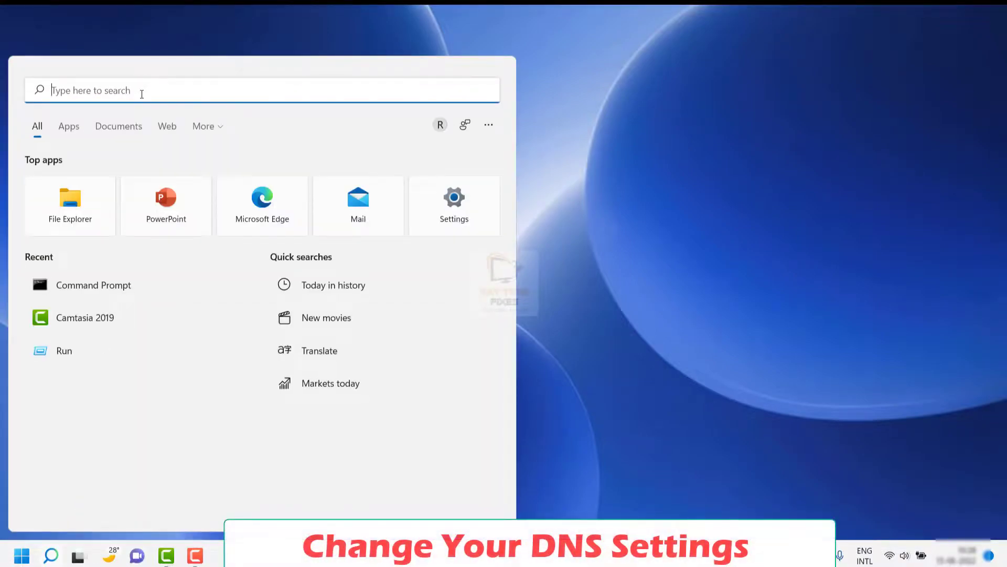
pyautogui.write('contrl')
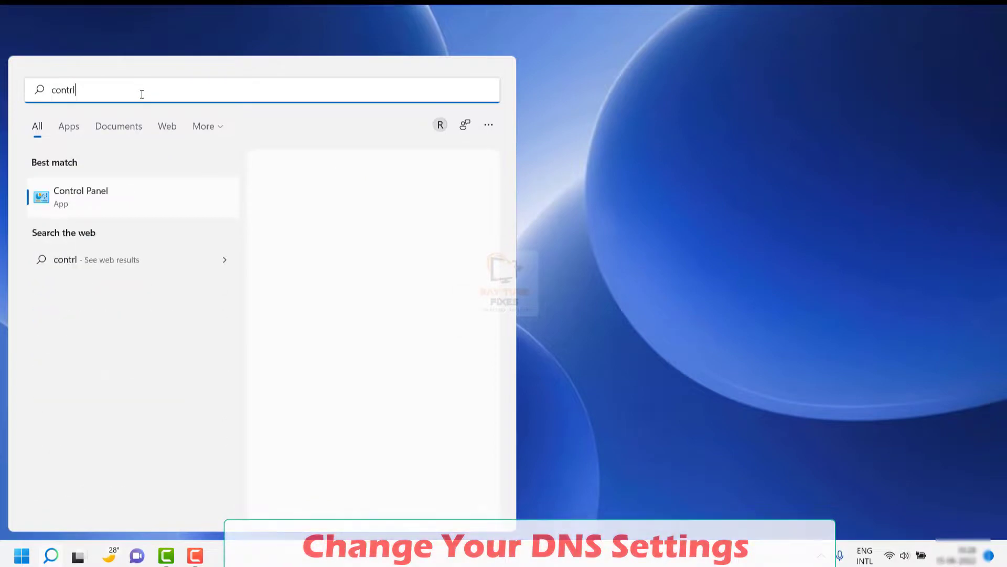
pyautogui.click(375, 194)
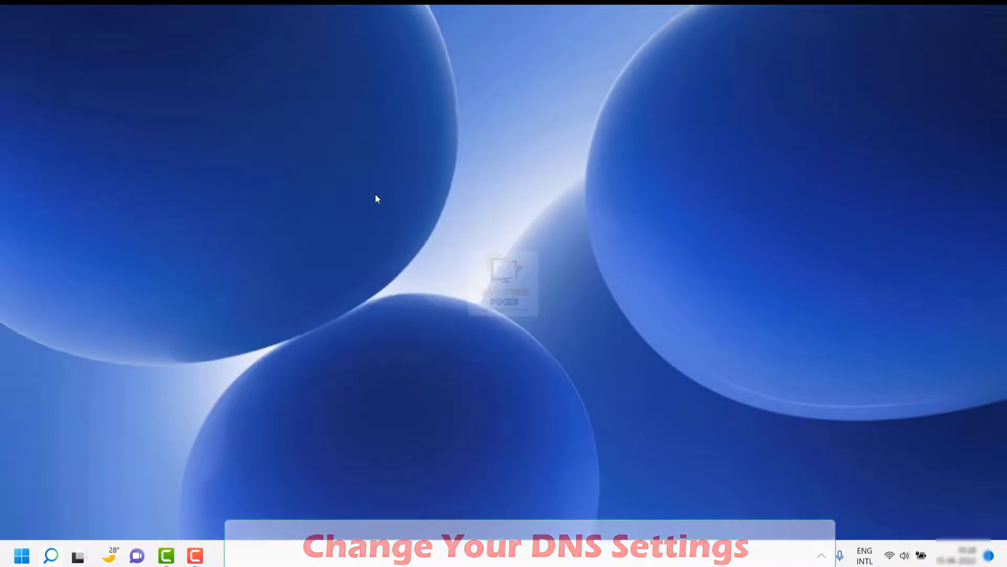
# Switch the Control Panel view to Category and back to Large icons.
pyautogui.click(926, 73)
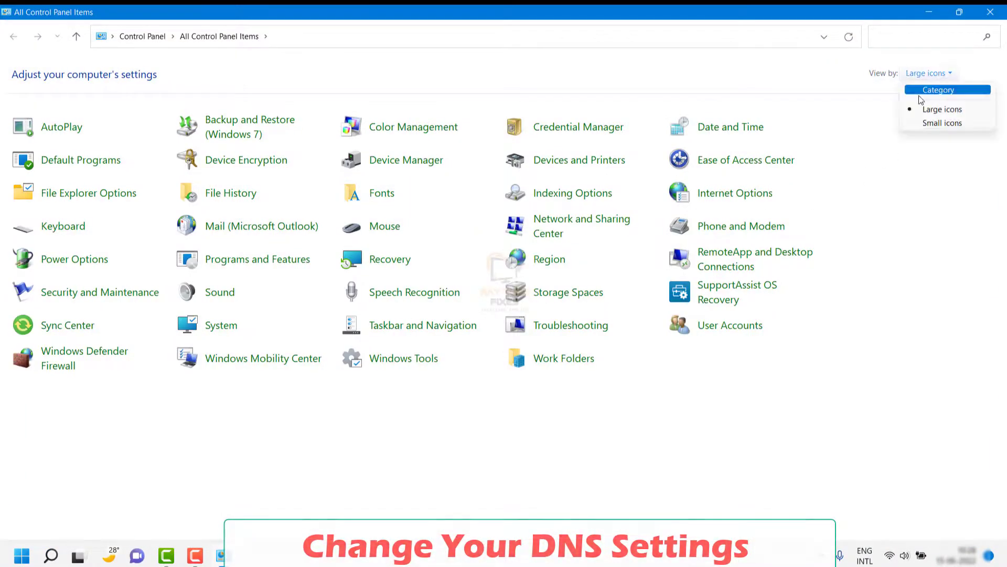
pyautogui.click(940, 90)
pyautogui.click(941, 95)
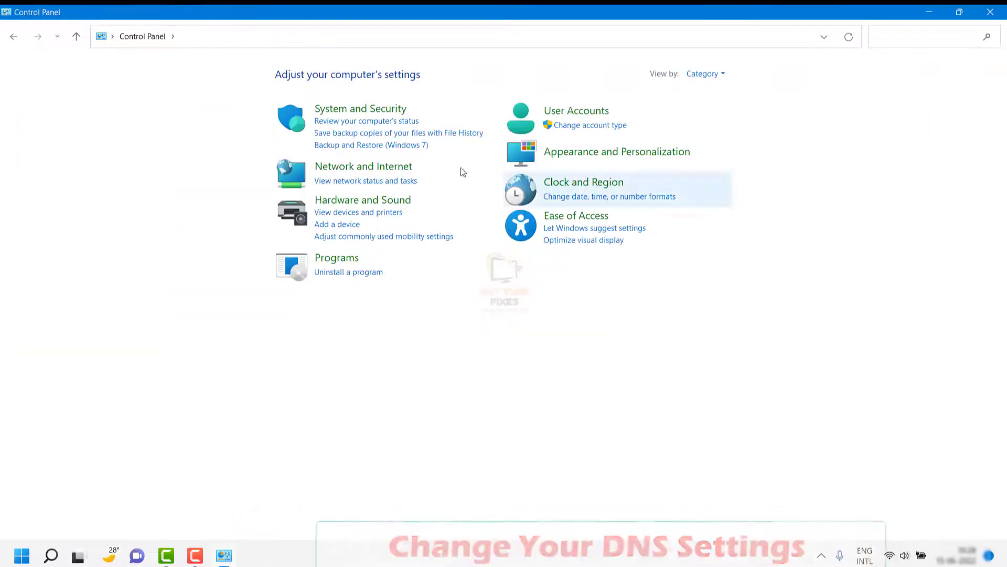
pyautogui.click(716, 80)
pyautogui.click(719, 108)
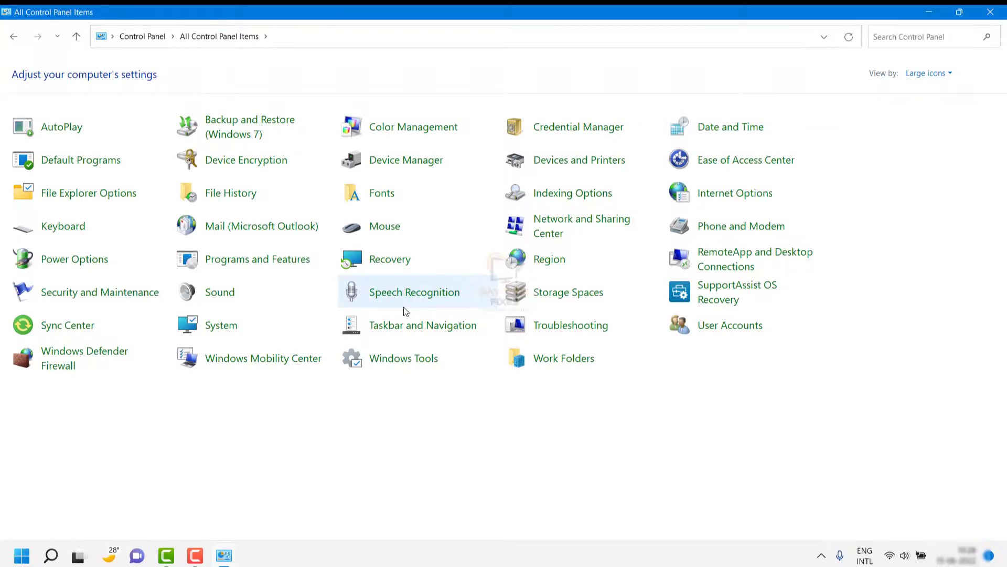
# Go through Network and Sharing Center to the adapter settings and open the Wi-Fi adapter's status.
pyautogui.click(541, 230)
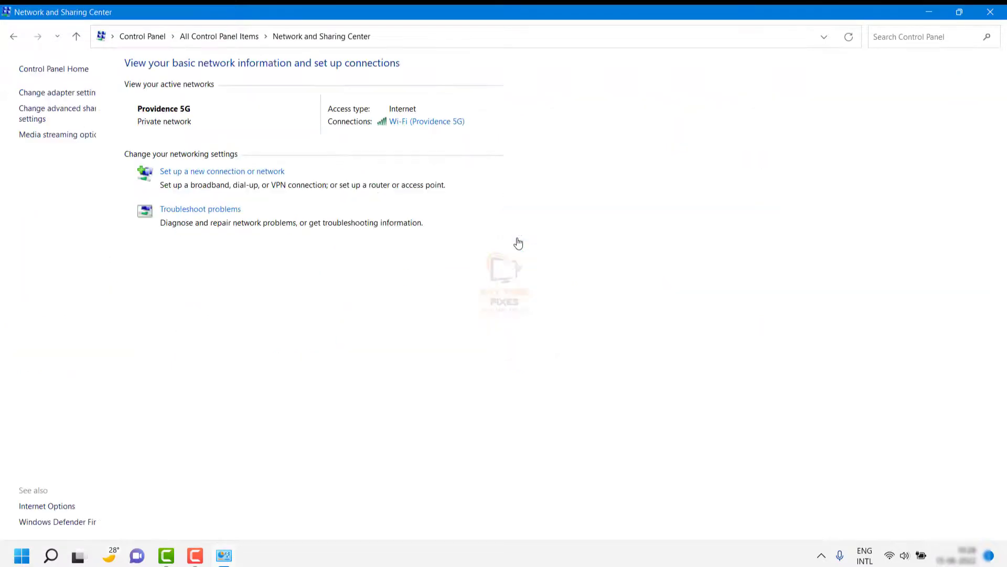
pyautogui.click(60, 93)
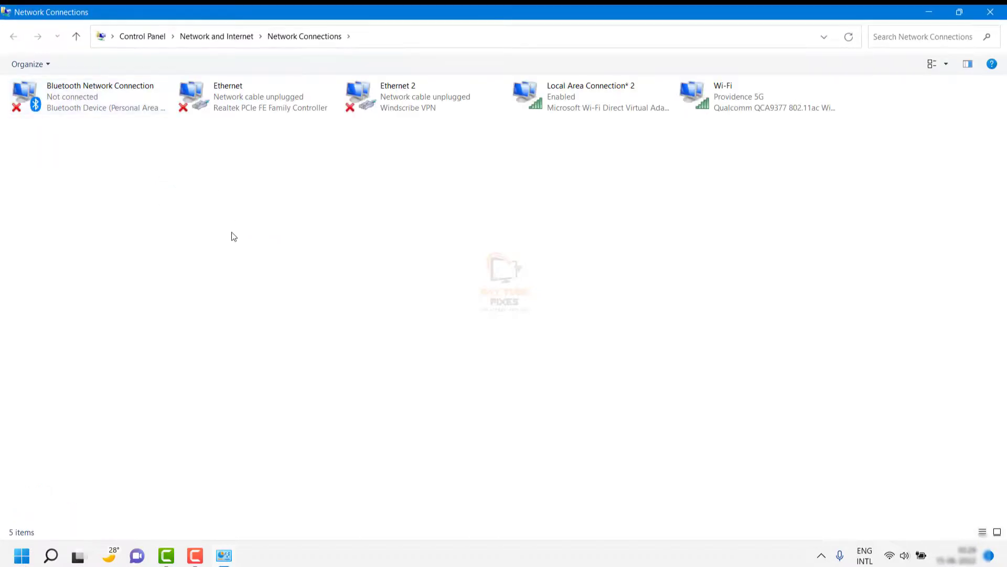
pyautogui.click(742, 107)
pyautogui.doubleClick(741, 103)
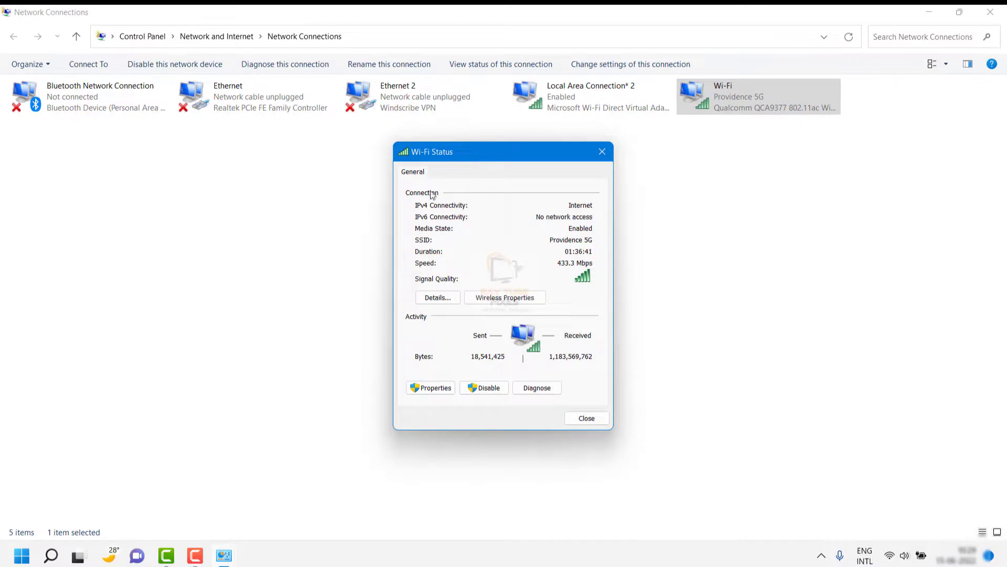
# Open the Wi-Fi adapter's Internet Protocol Version 4 (TCP/IPv4) properties.
pyautogui.click(443, 391)
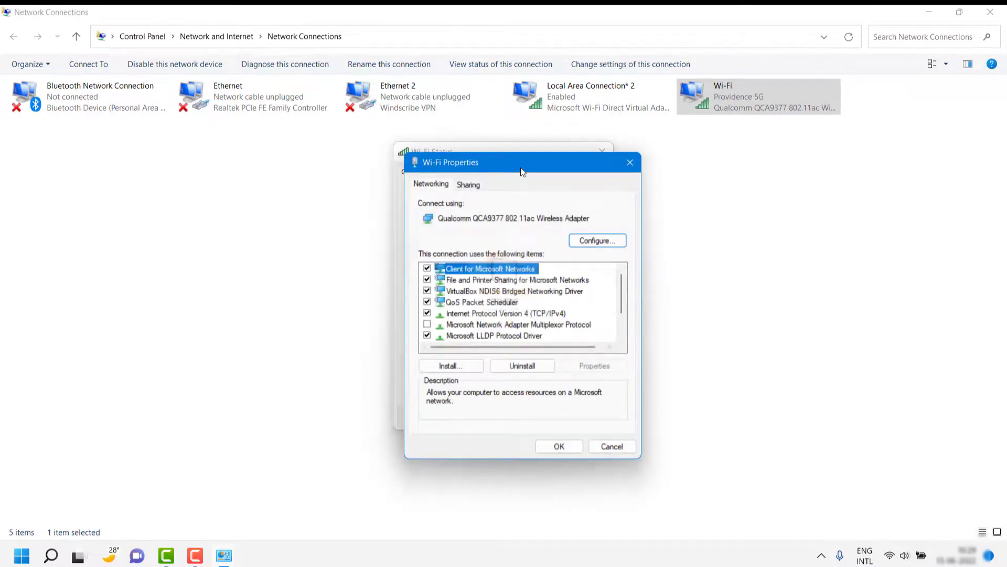
pyautogui.moveTo(523, 169); pyautogui.dragTo(337, 168)
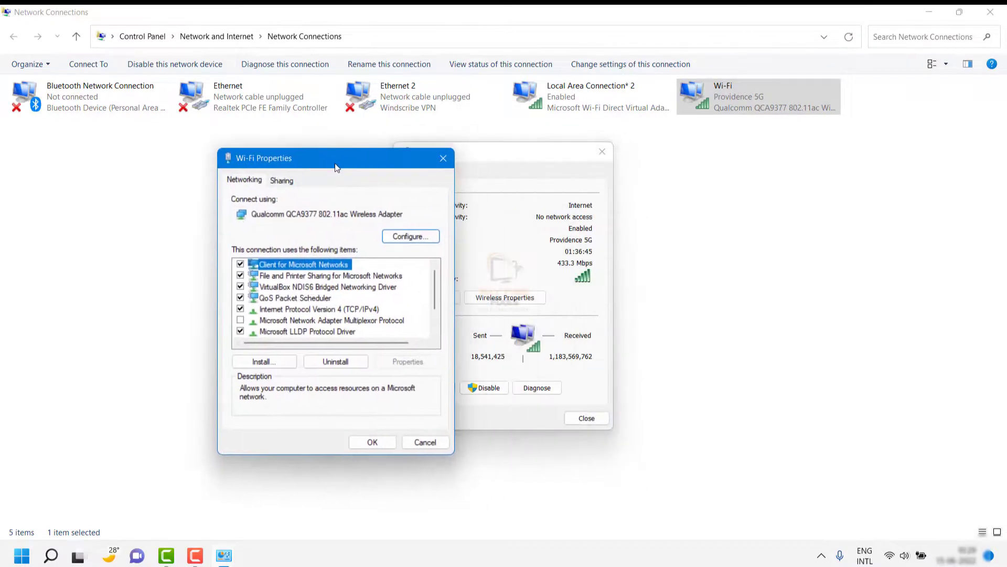
pyautogui.click(294, 310)
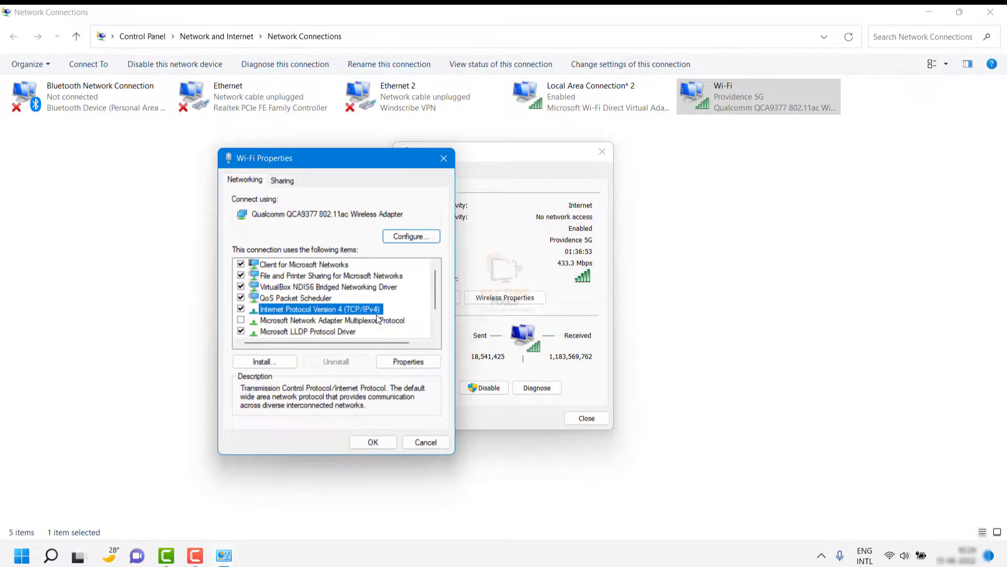
pyautogui.click(411, 363)
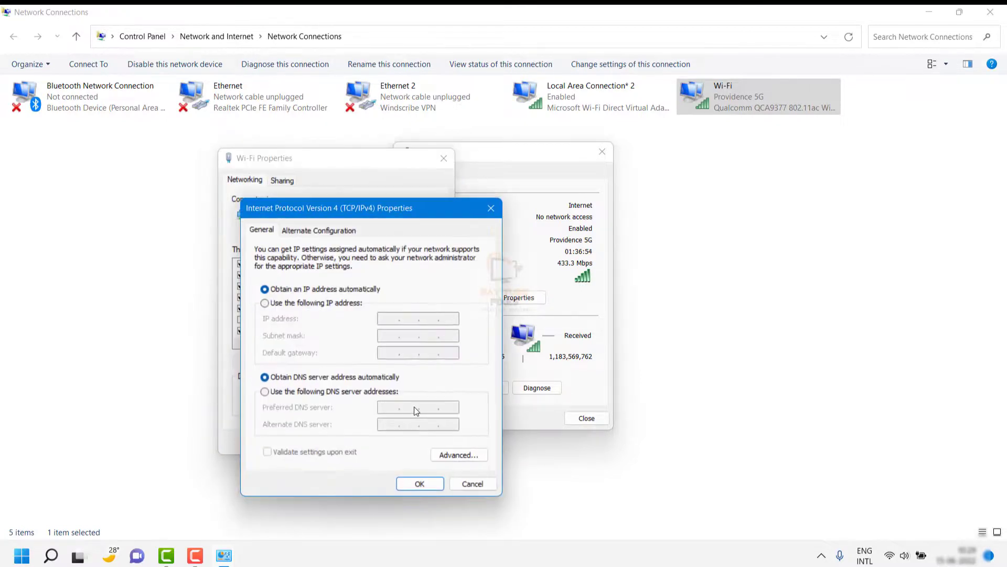
# Set the preferred DNS server to 8.8.8.8 and the alternate to 8.8.4.4, save the settings, and close Network Connections.
pyautogui.click(265, 392)
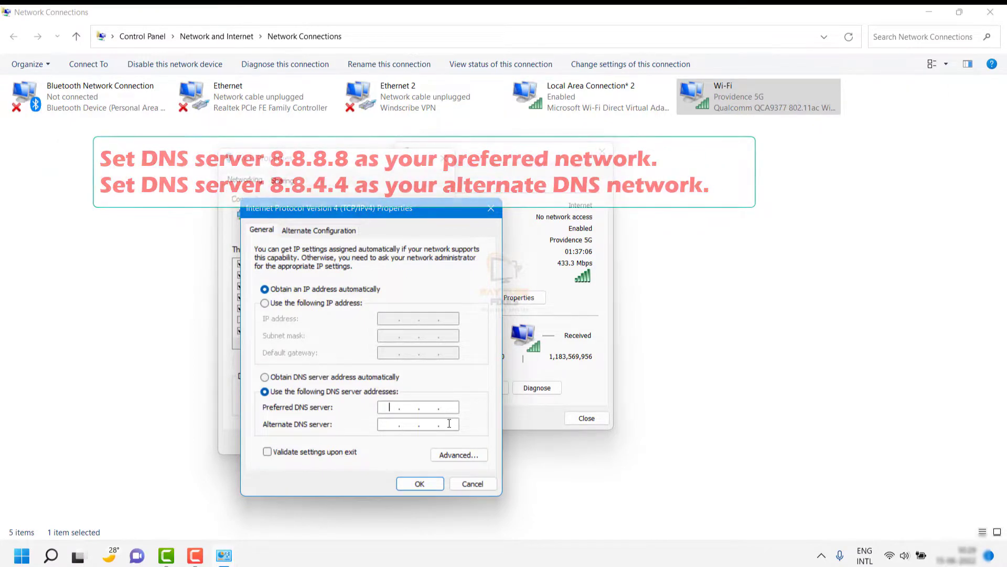
pyautogui.write('8.8.8.8')
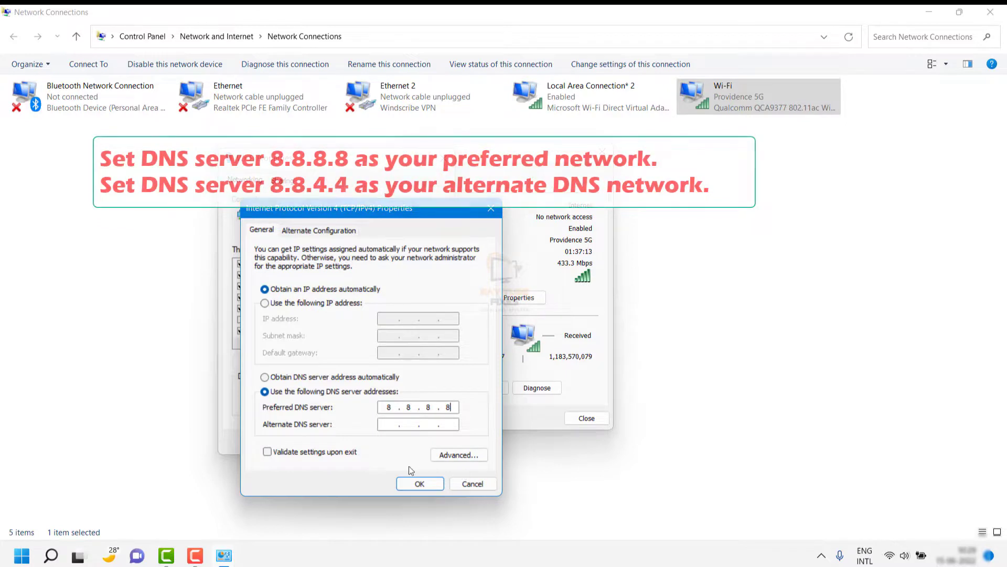
pyautogui.click(400, 423)
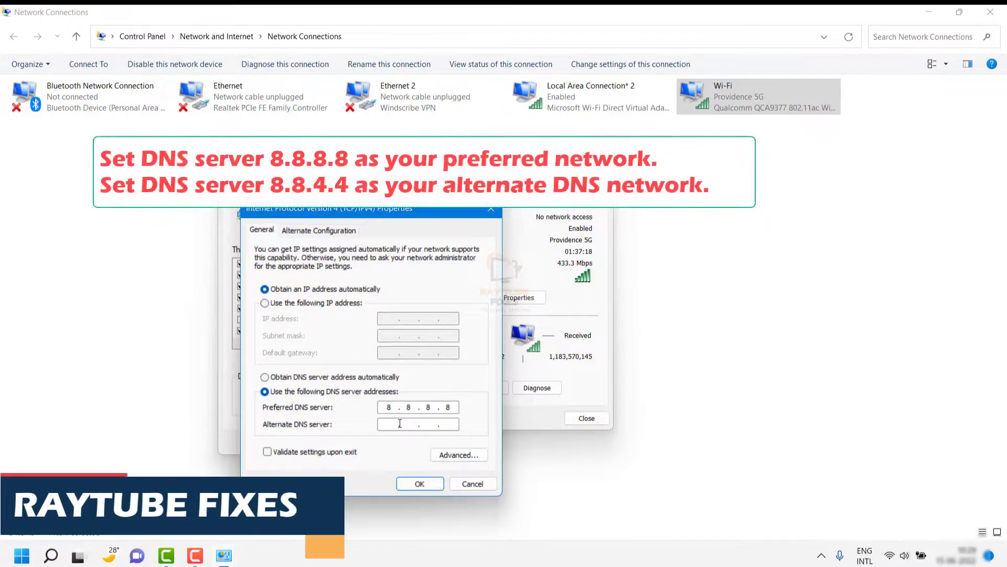
pyautogui.write('.')
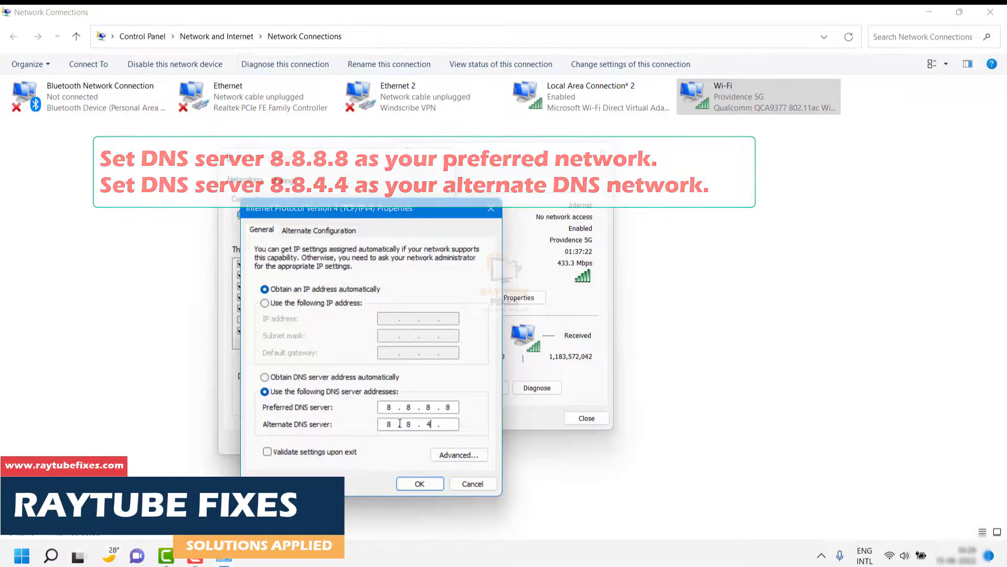
pyautogui.write('8.4.4')
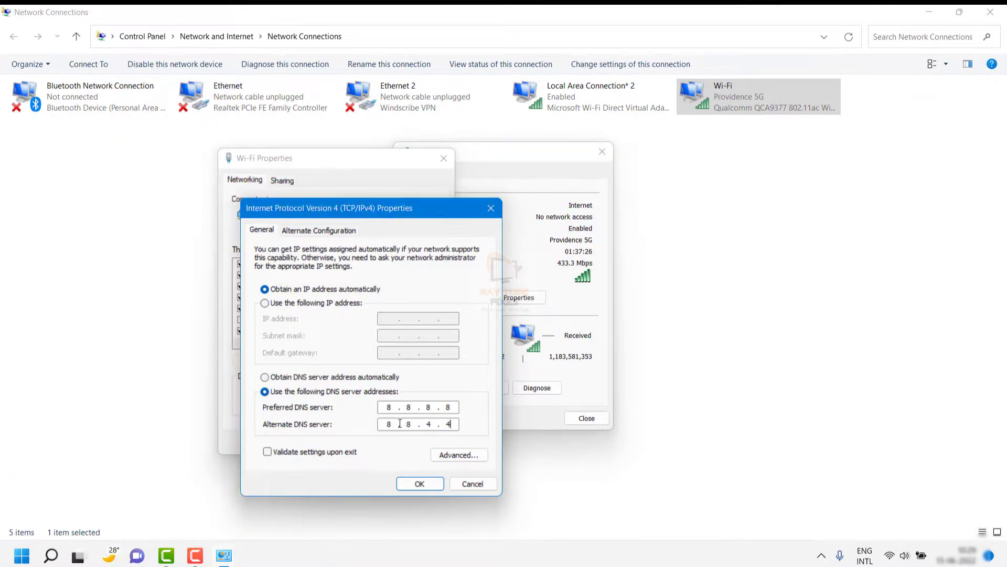
pyautogui.press('Return')
pyautogui.press('Return')
pyautogui.press('Escape')
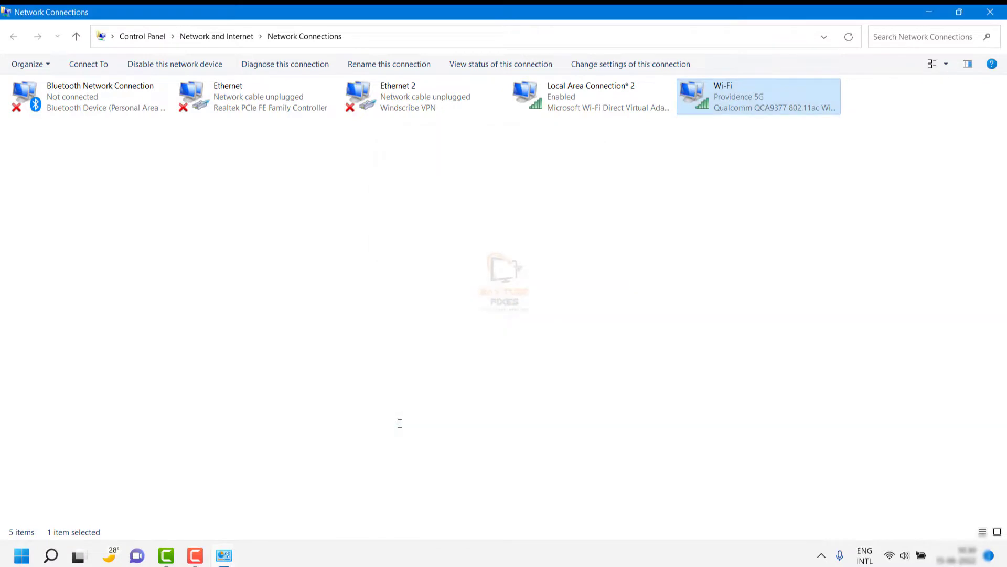
pyautogui.click(991, 11)
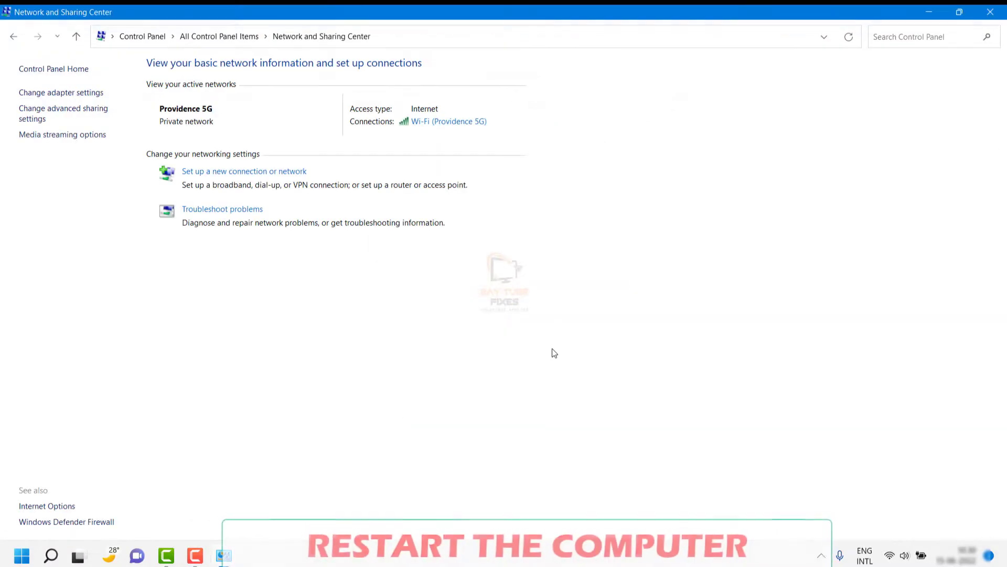